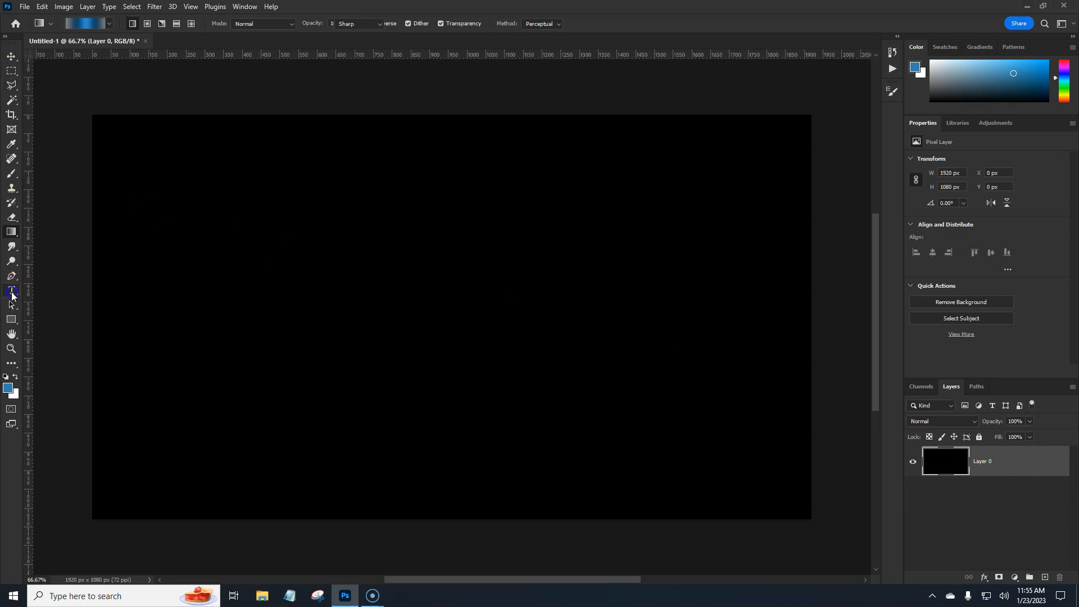
Add the text "7" near the canvas centre in blue 3481ad, using Montserrat ExtraBold Italic at 30 pt
{"action": "left_click", "coordinate": [12, 291]}
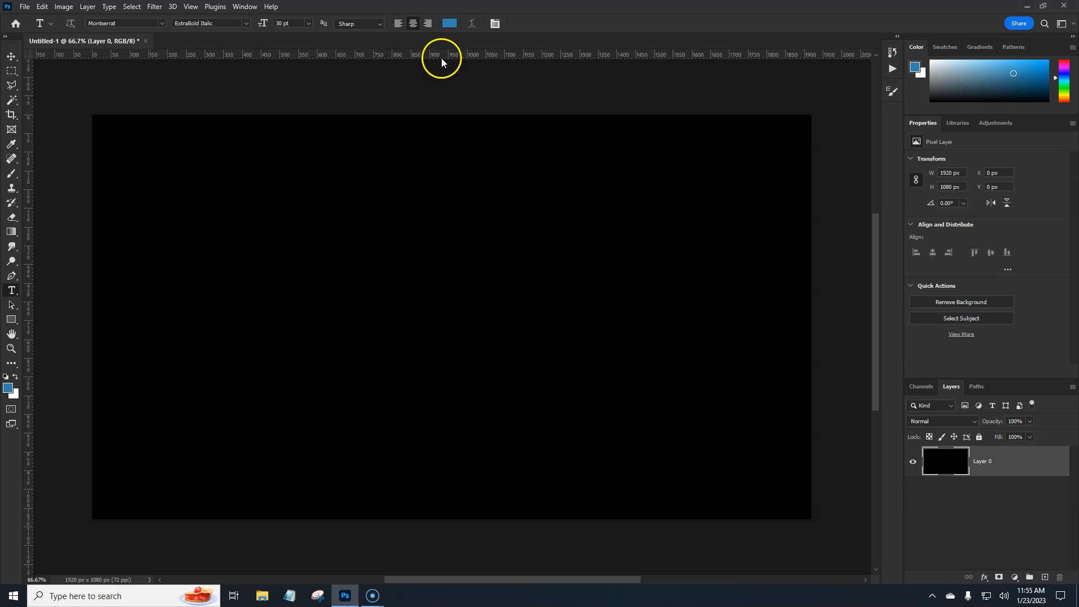
{"action": "left_click", "coordinate": [450, 23]}
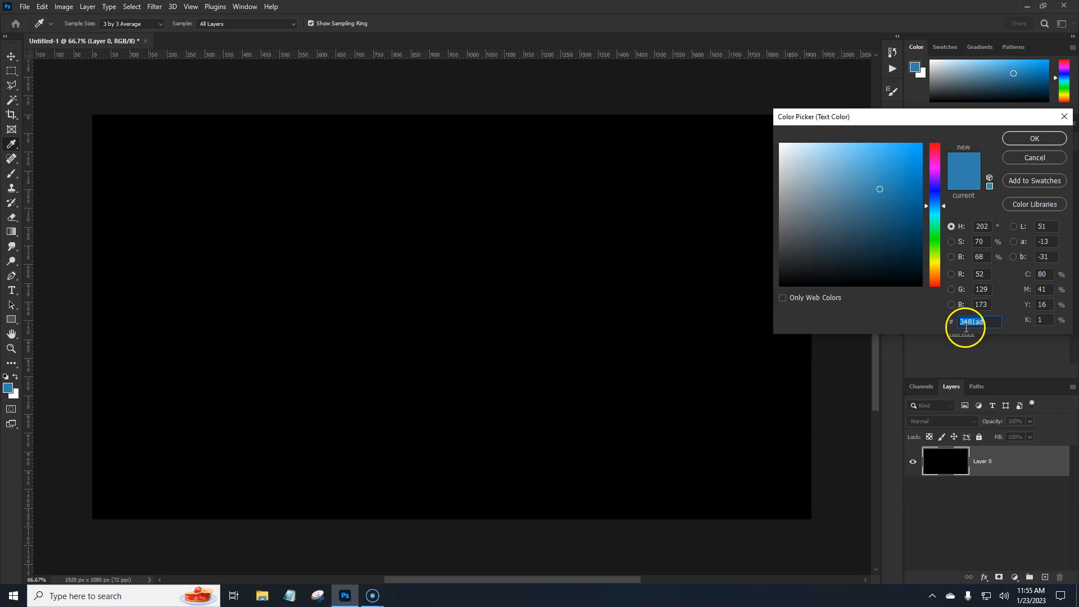
{"action": "left_click", "coordinate": [1035, 138]}
{"action": "left_click", "coordinate": [441, 282]}
{"action": "left_click", "coordinate": [424, 284]}
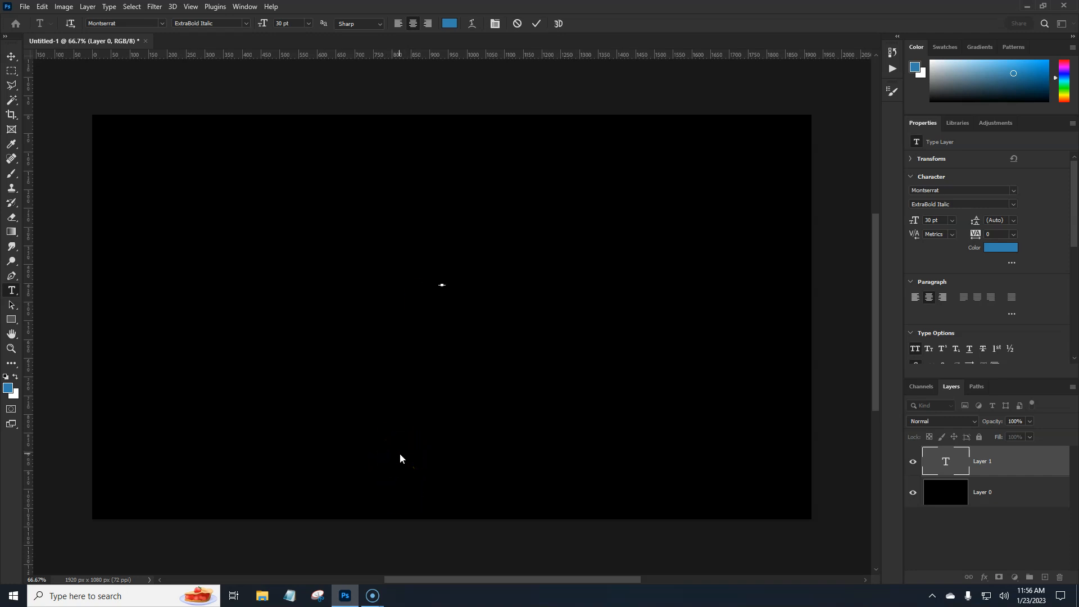
{"action": "left_click", "coordinate": [400, 453]}
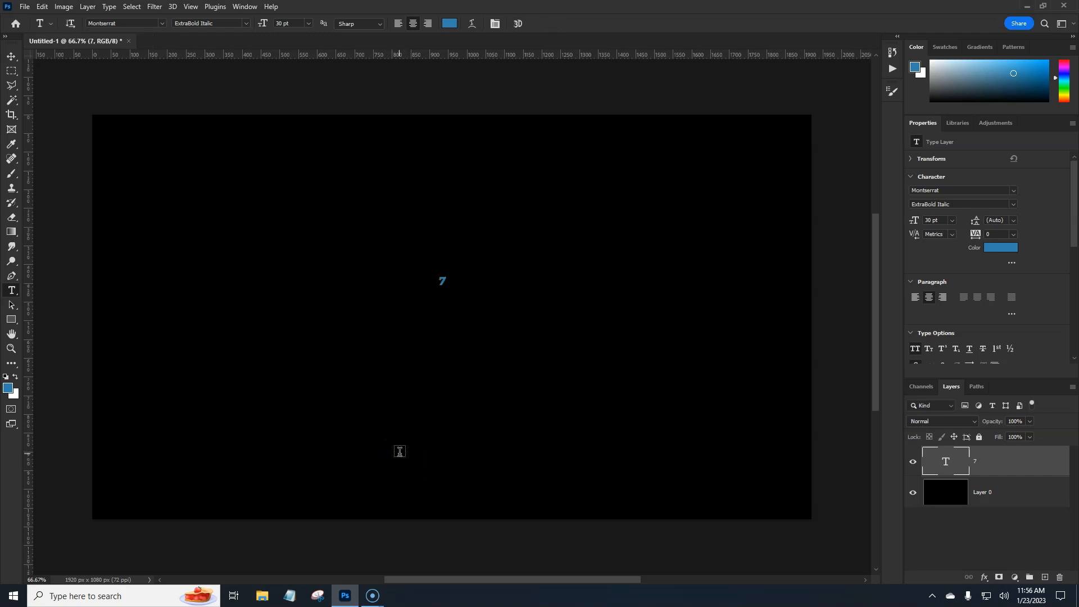
Scale the 7 up to about 1031 pt and centre it on the black canvas
{"action": "key", "text": "ctrl+t"}
{"action": "left_click", "coordinate": [448, 284]}
{"action": "left_click_drag", "start_coordinate": [450, 282], "coordinate": [576, 283]}
{"action": "left_click_drag", "start_coordinate": [483, 258], "coordinate": [486, 310]}
{"action": "key", "text": "Return"}
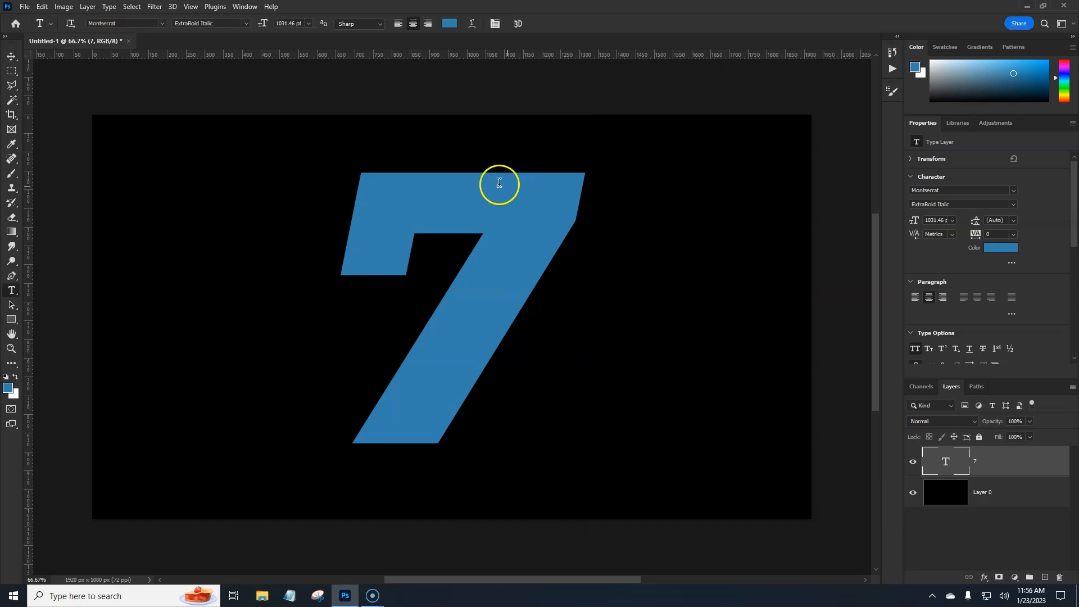
Add a Gradient Overlay to the 7 text layer using the "blue gray" gradient
{"action": "double_click", "coordinate": [1027, 460]}
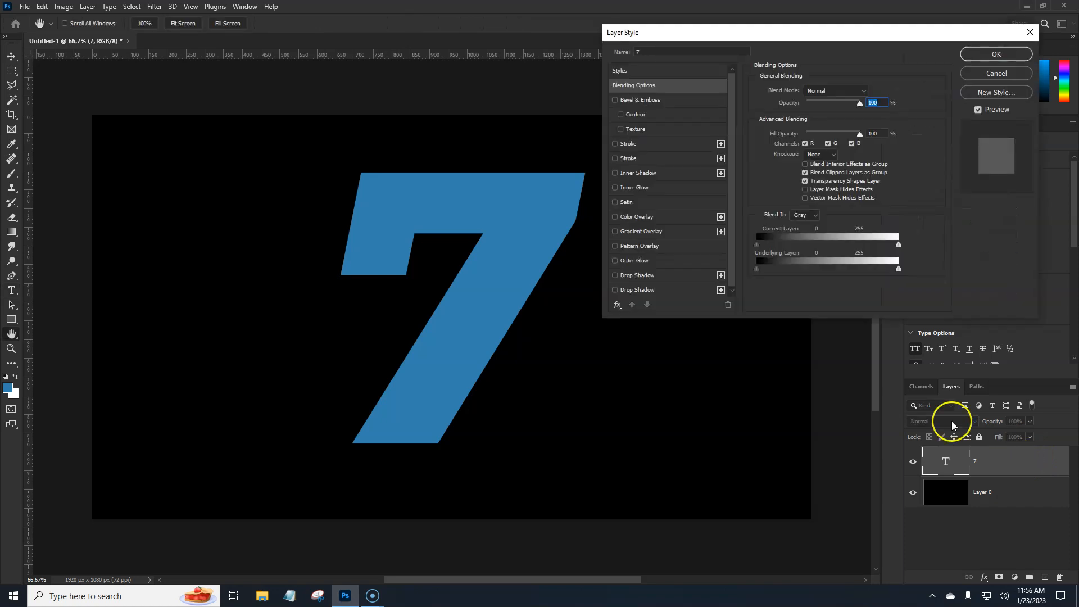
{"action": "left_click", "coordinate": [641, 231]}
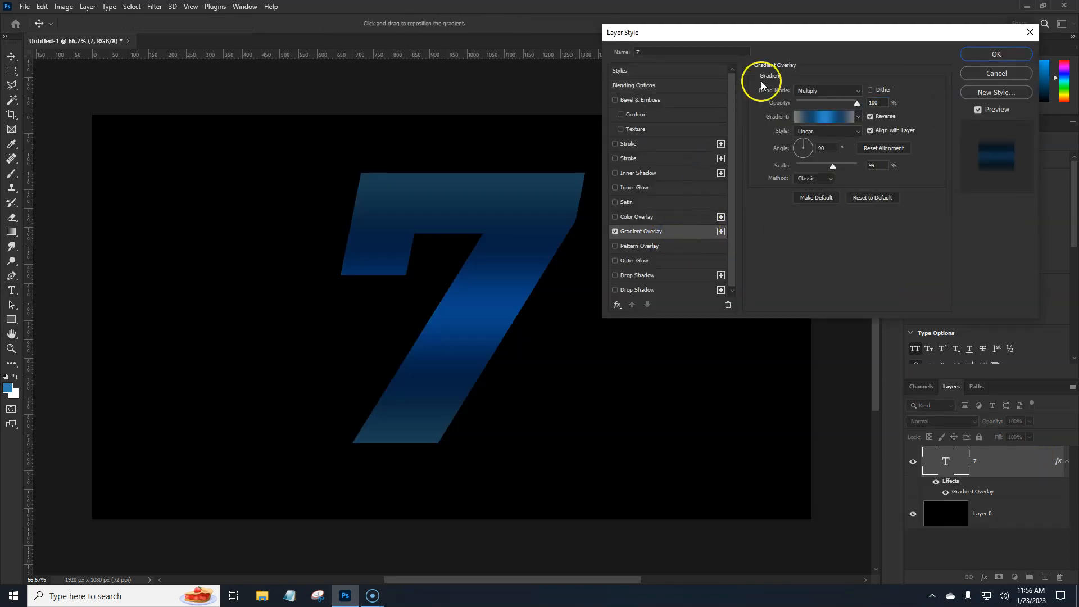
{"action": "left_click", "coordinate": [816, 119]}
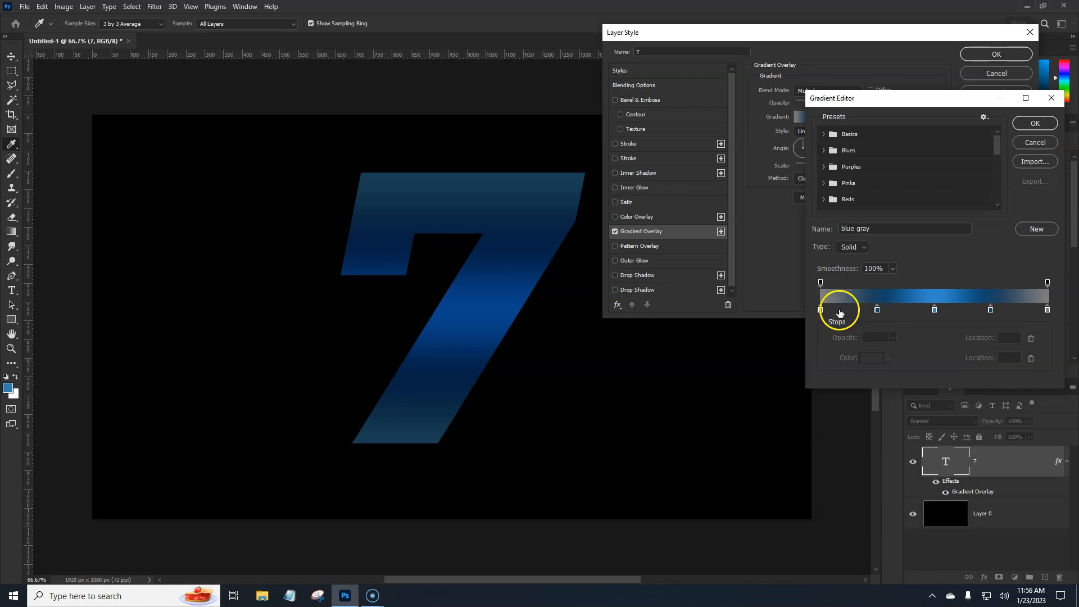
{"action": "left_click", "coordinate": [1033, 126]}
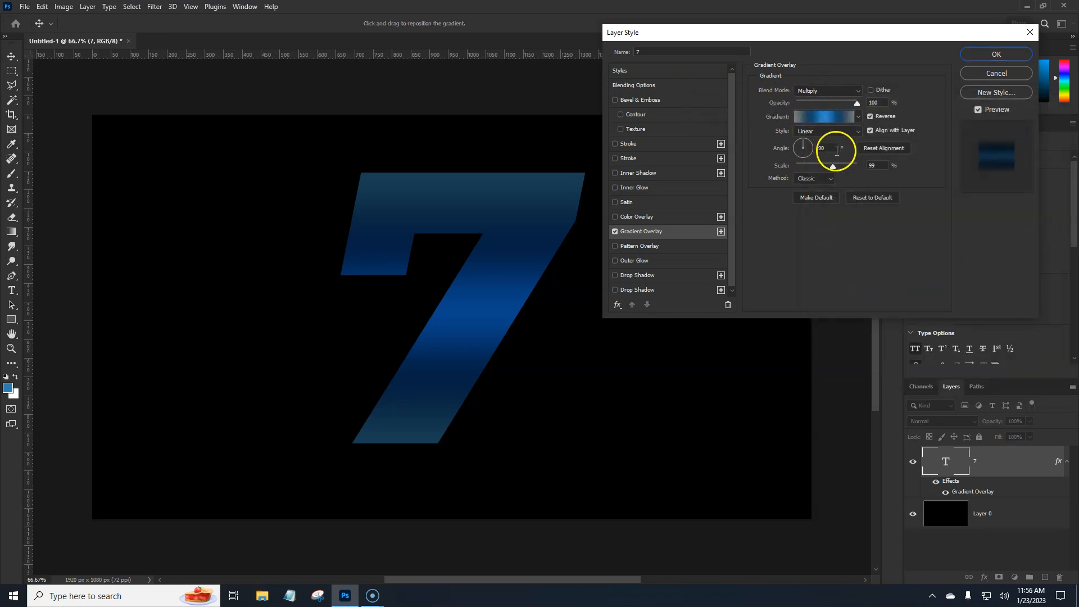
Set the gradient overlay's scale to 100%, reset its alignment and apply the layer style
{"action": "double_click", "coordinate": [875, 167]}
{"action": "type", "text": "100"}
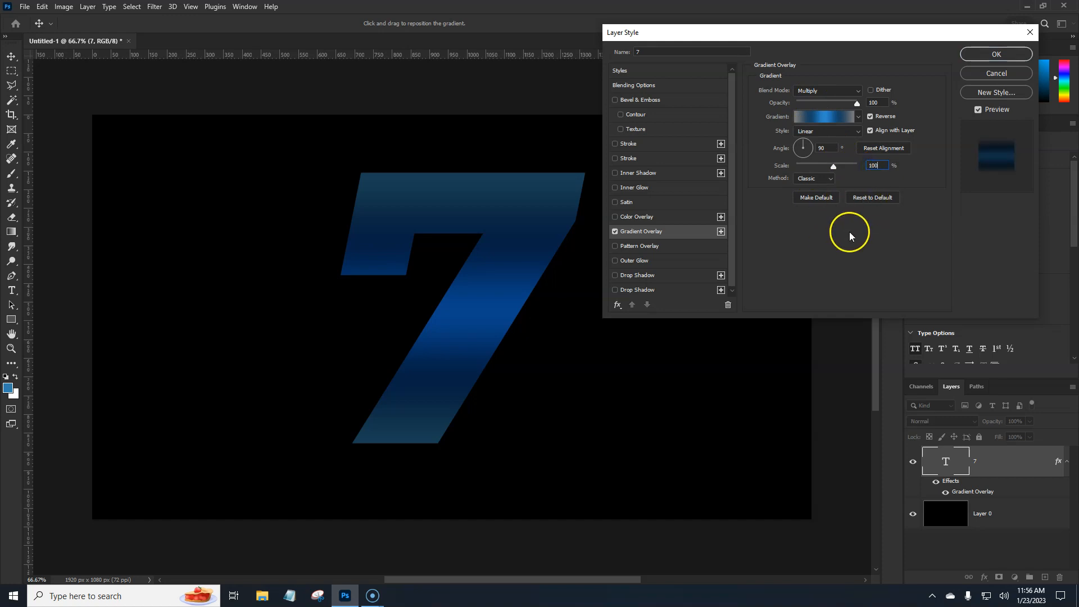
{"action": "left_click_drag", "start_coordinate": [493, 260], "coordinate": [506, 280]}
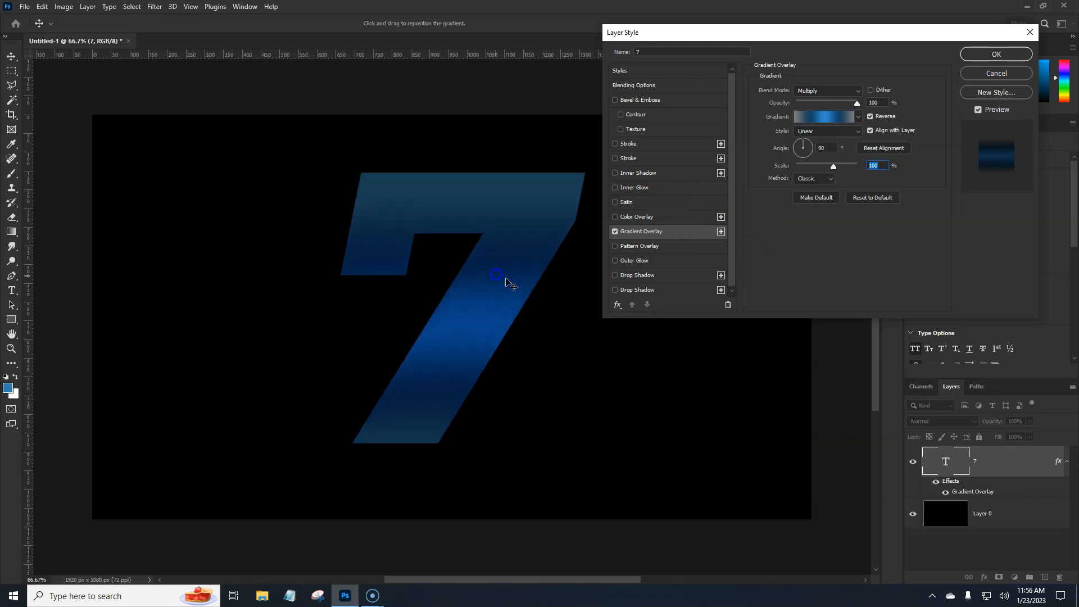
{"action": "left_click", "coordinate": [875, 150]}
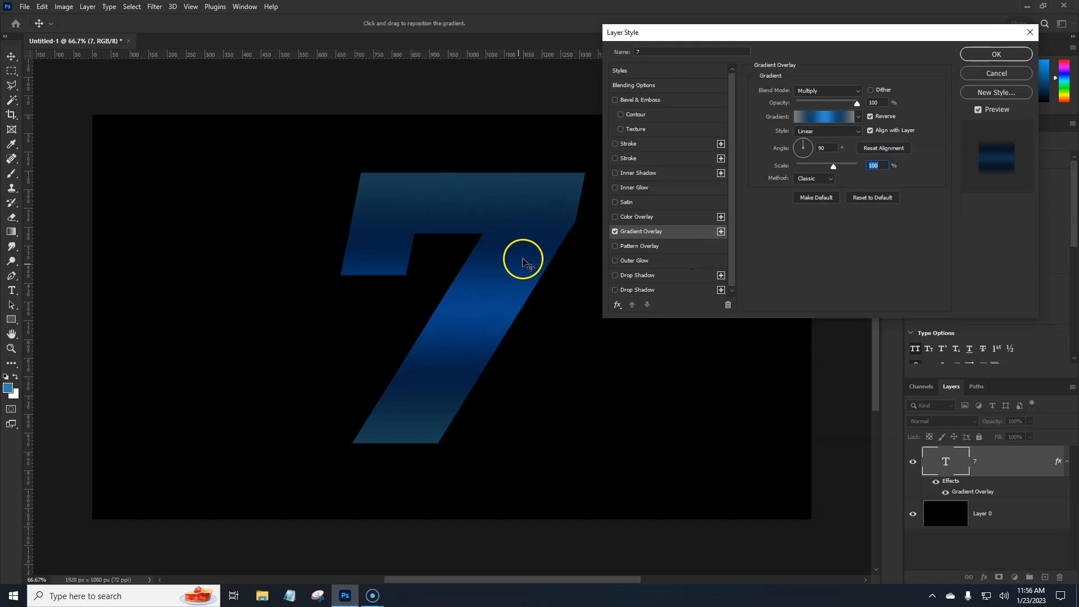
{"action": "left_click", "coordinate": [995, 54]}
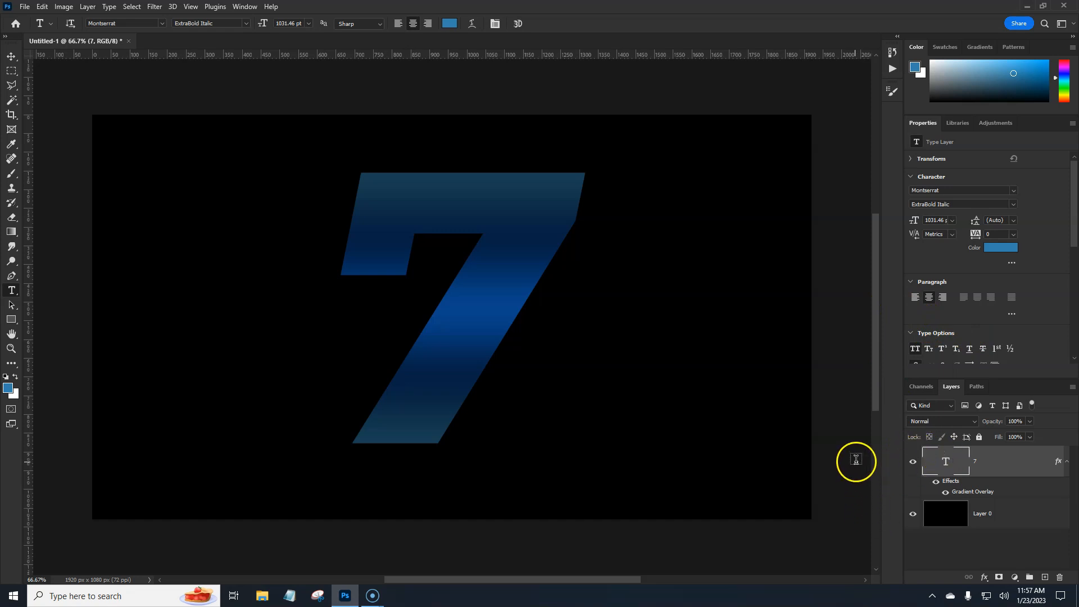
Load the 7's outline as a selection and create a new layer above it, ready for the Gradient tool
{"action": "left_click", "coordinate": [947, 465], "text": "ctrl"}
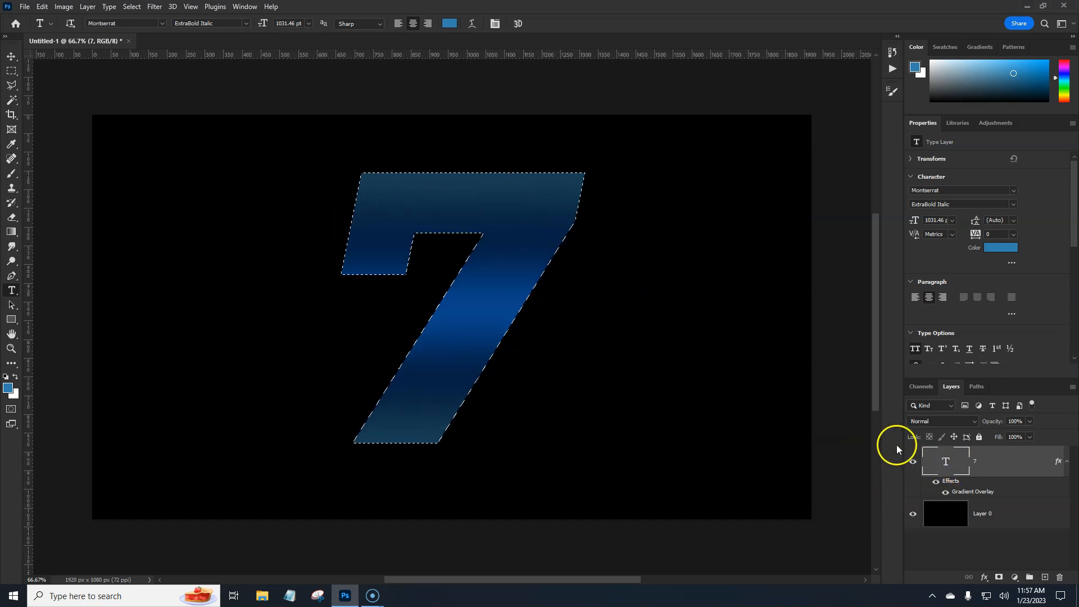
{"action": "left_click", "coordinate": [1044, 577]}
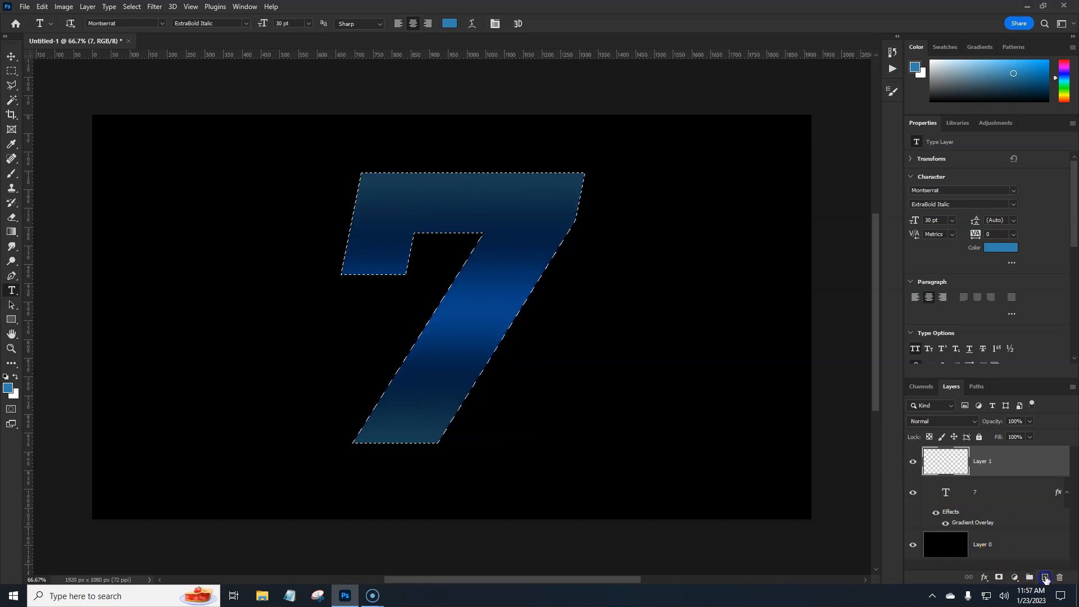
{"action": "left_click", "coordinate": [10, 232]}
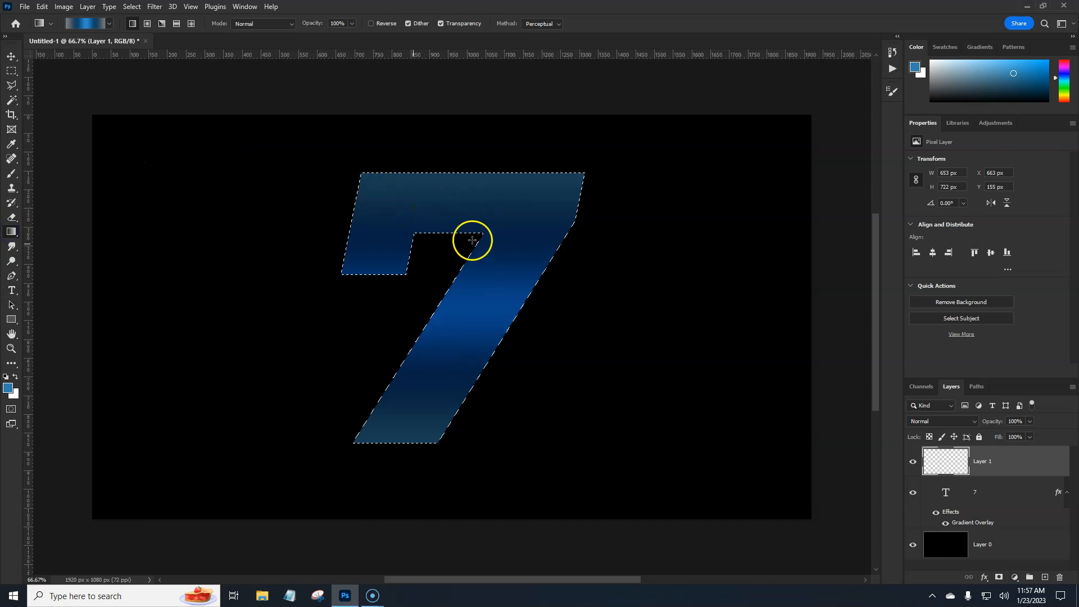
Try contracting the 7-shaped selection by 35 pixels
{"action": "left_click", "coordinate": [132, 6]}
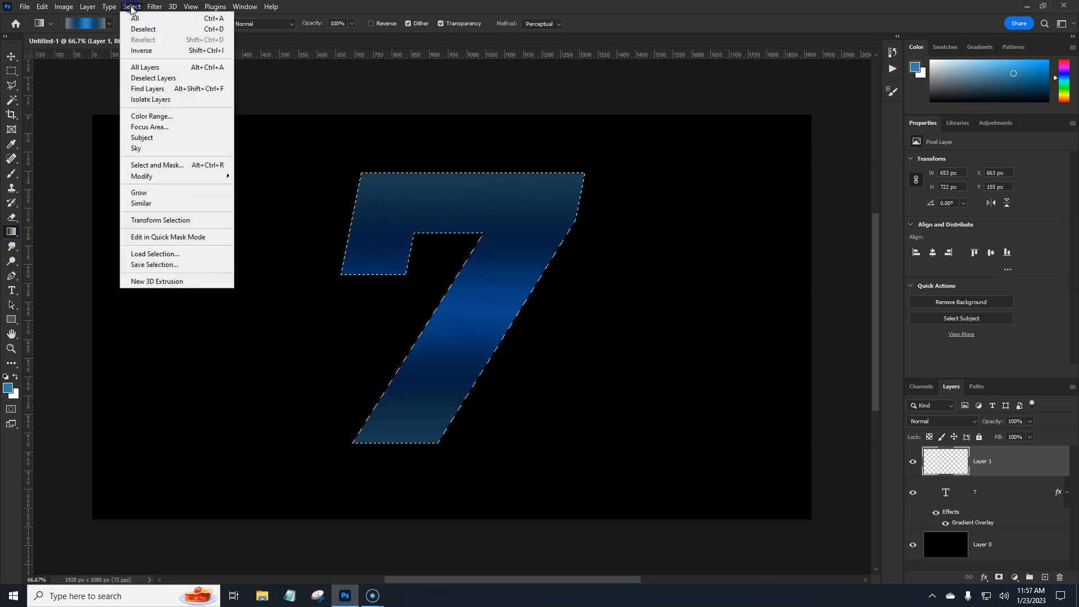
{"action": "mouse_move", "coordinate": [179, 175]}
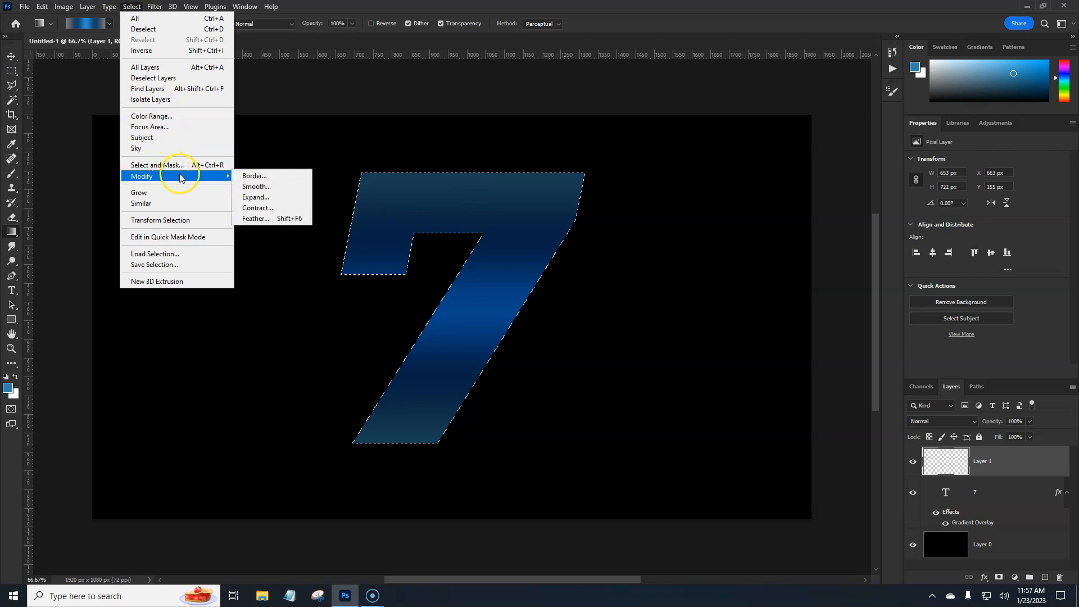
{"action": "left_click", "coordinate": [261, 208]}
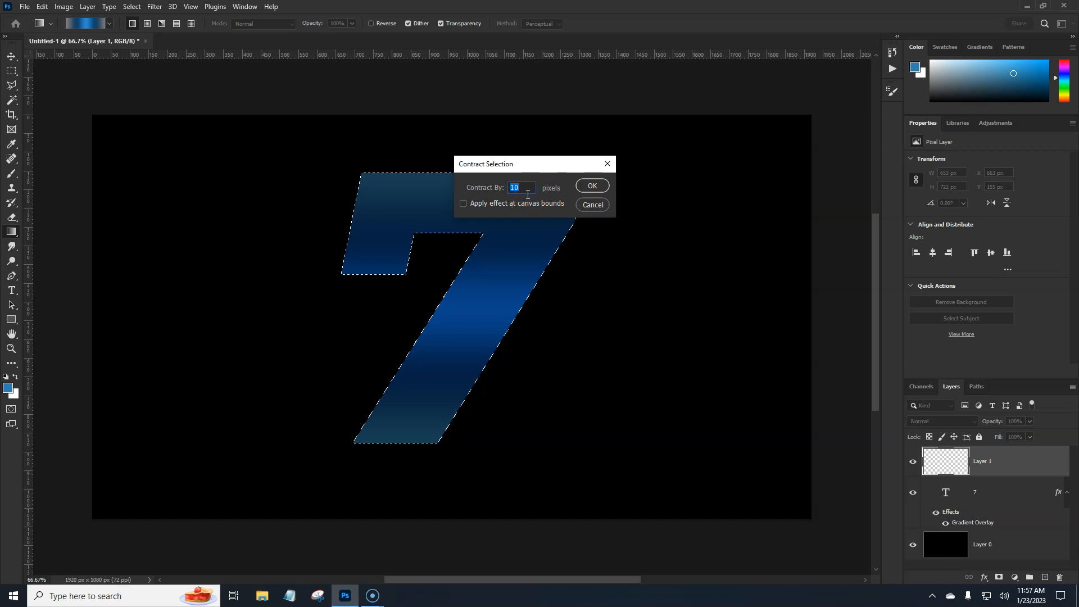
{"action": "type", "text": "35"}
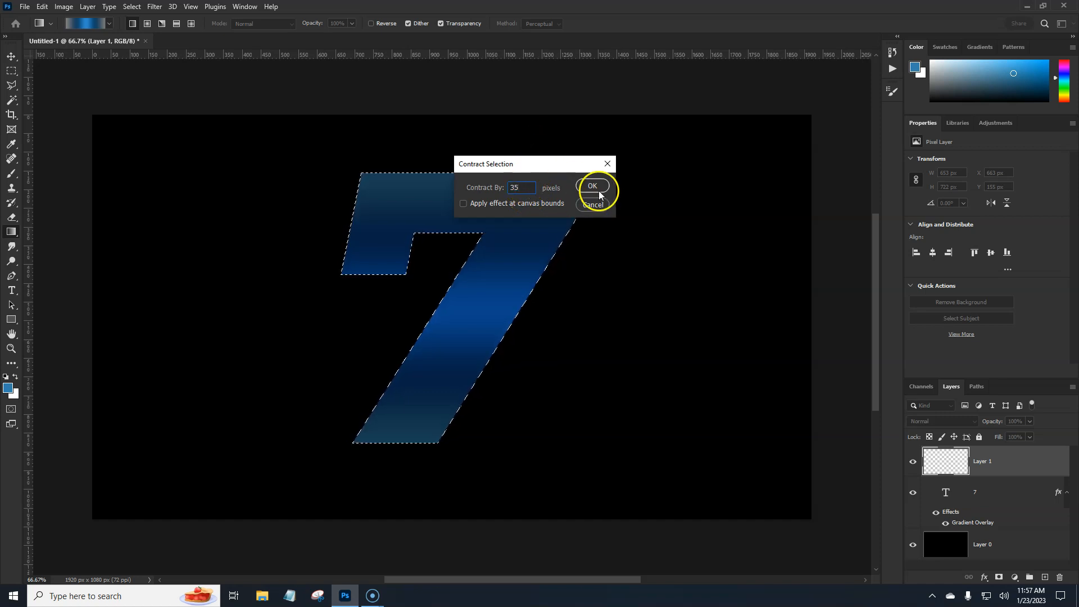
{"action": "left_click", "coordinate": [592, 186]}
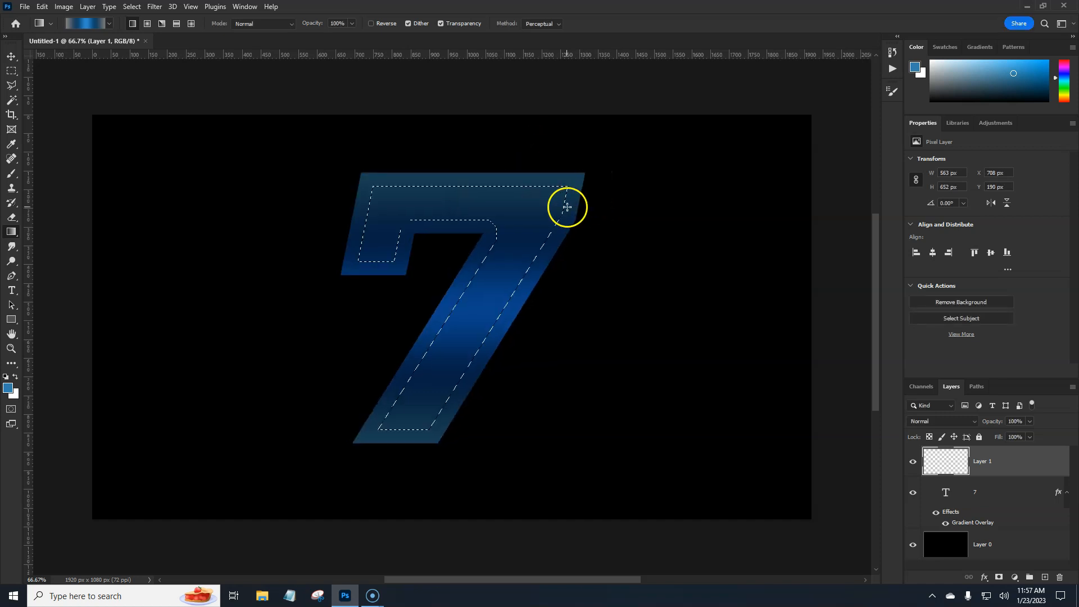
{"action": "key", "text": "ctrl+z"}
Contract the 7-shaped selection by 20 pixels
{"action": "left_click", "coordinate": [142, 8]}
{"action": "mouse_move", "coordinate": [175, 176]}
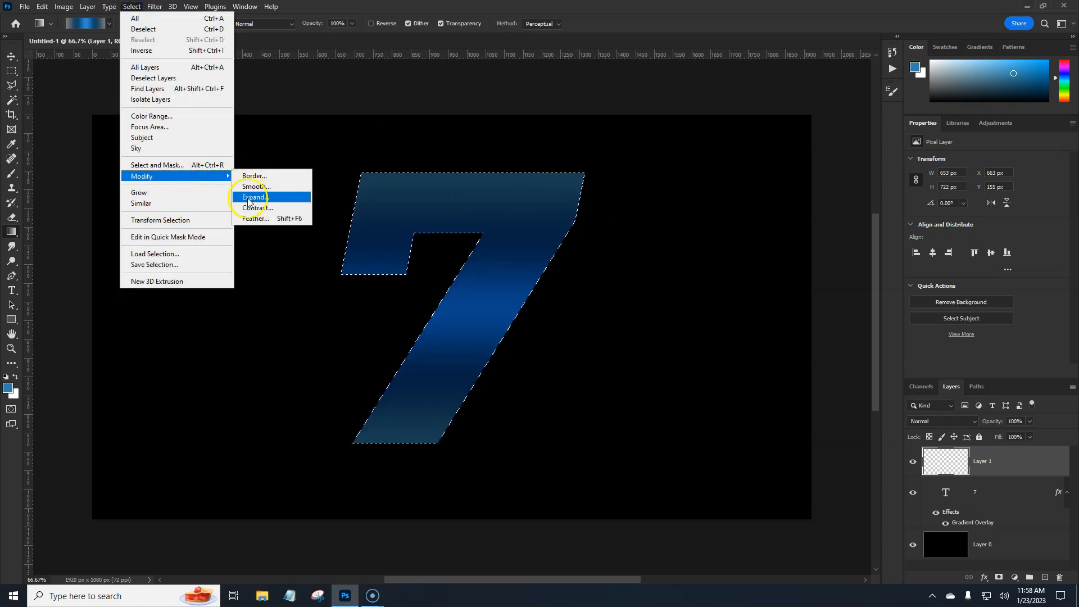
{"action": "left_click", "coordinate": [254, 208]}
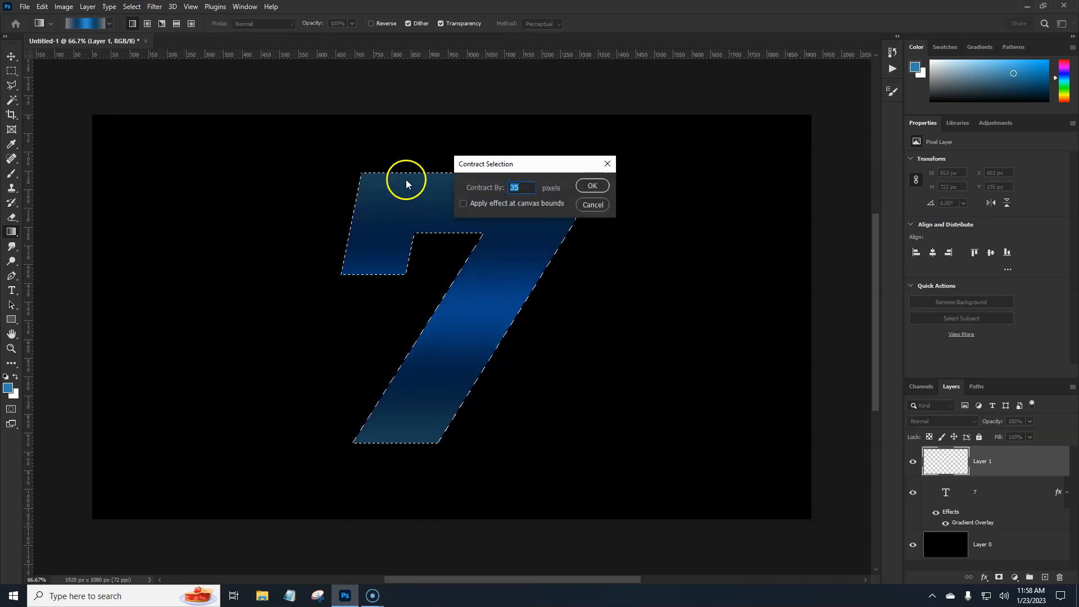
{"action": "key", "text": "Return"}
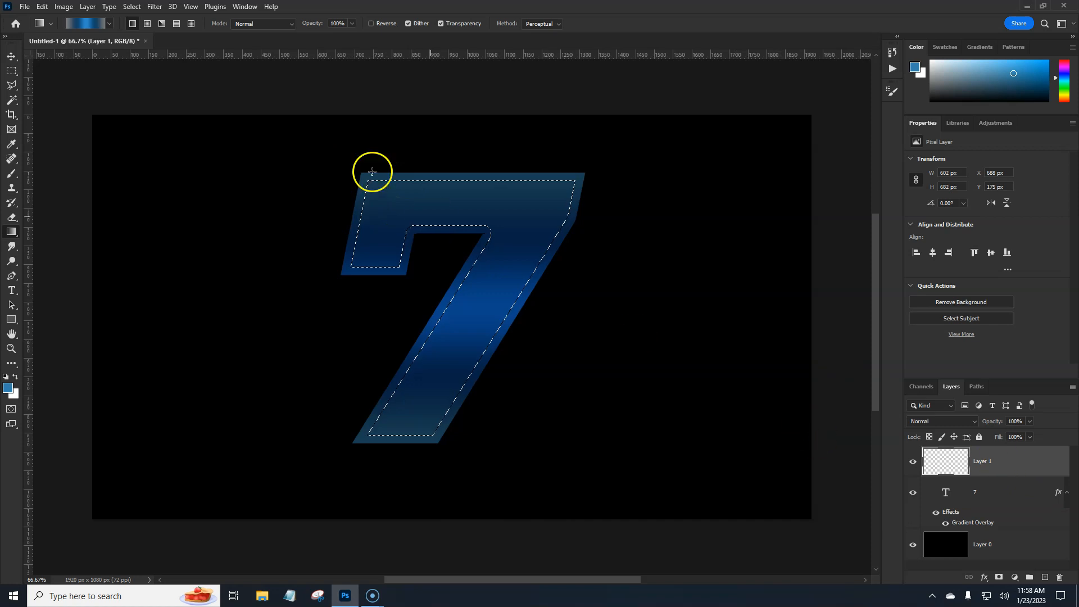
Fill the contracted selection on Layer 1 with a diagonal linear "blue gray" gradient, gray at the upper left, and deselect
{"action": "left_click", "coordinate": [78, 26]}
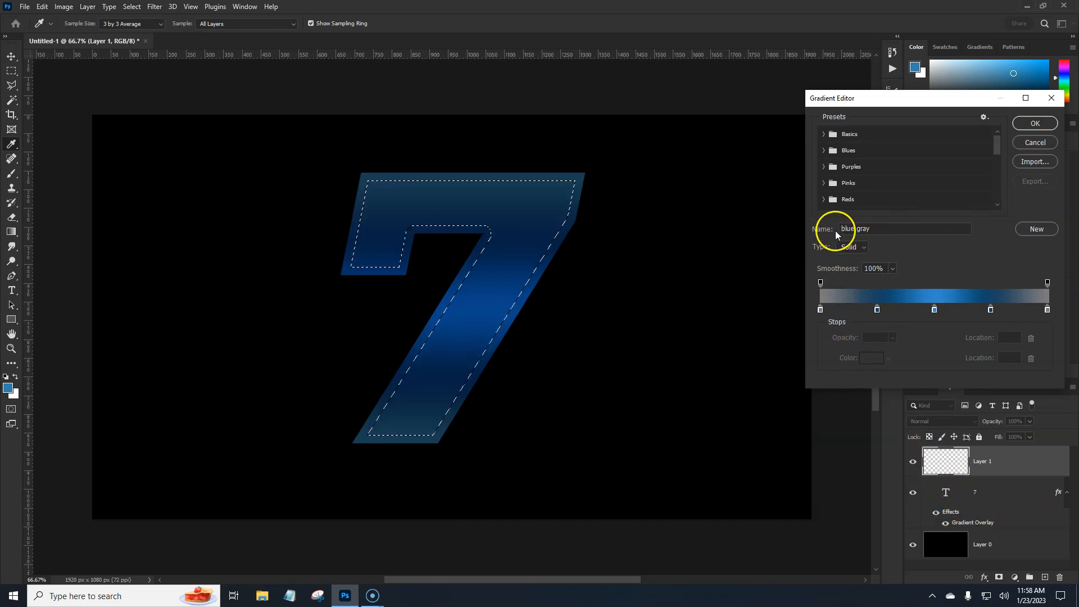
{"action": "left_click", "coordinate": [1032, 123]}
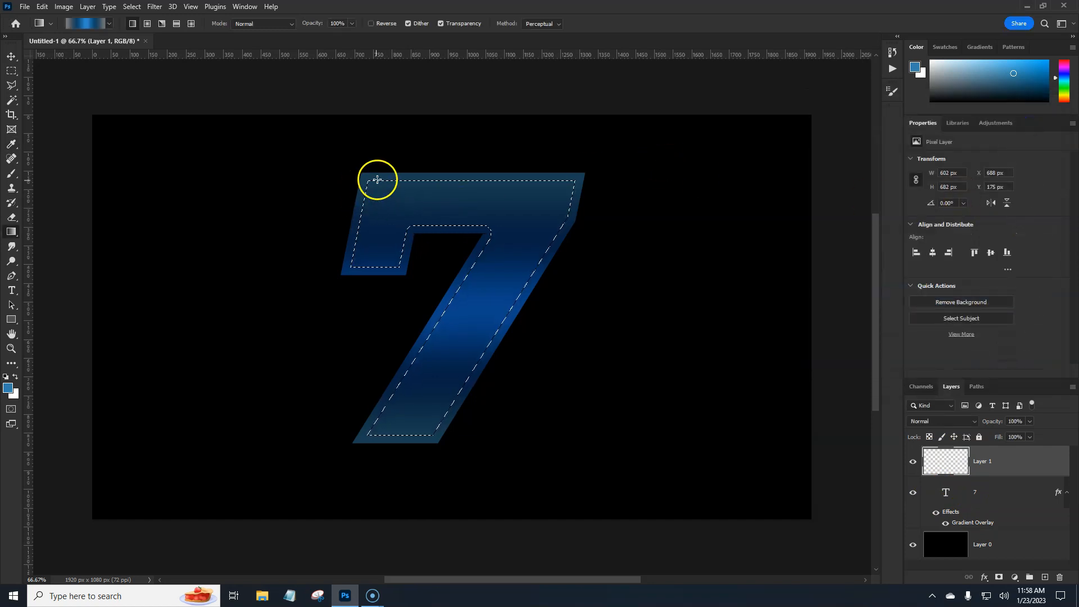
{"action": "left_click_drag", "start_coordinate": [556, 429], "coordinate": [625, 426]}
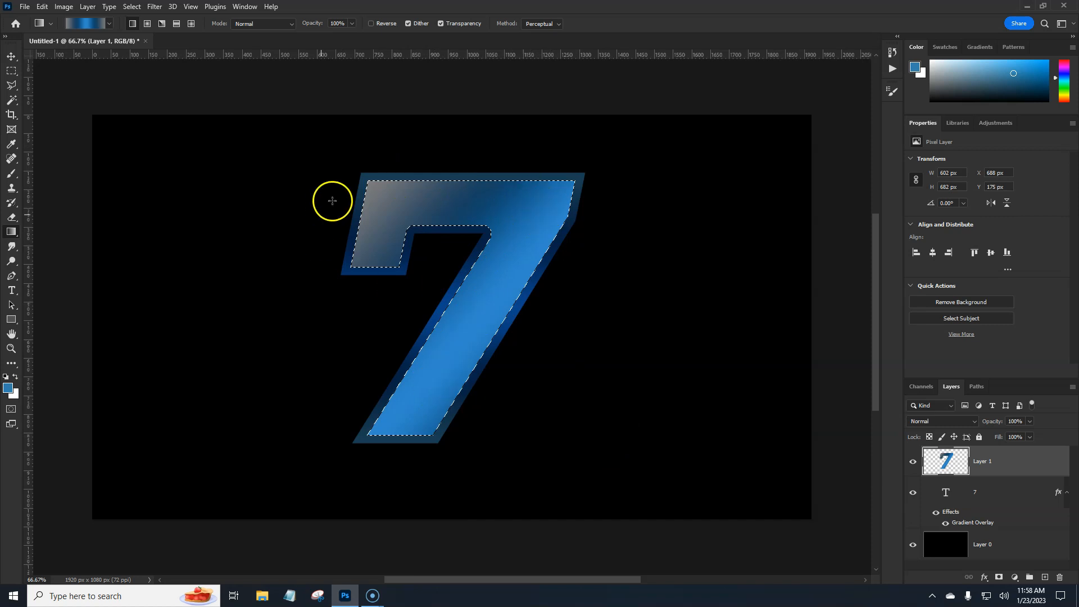
{"action": "key", "text": "ctrl+d"}
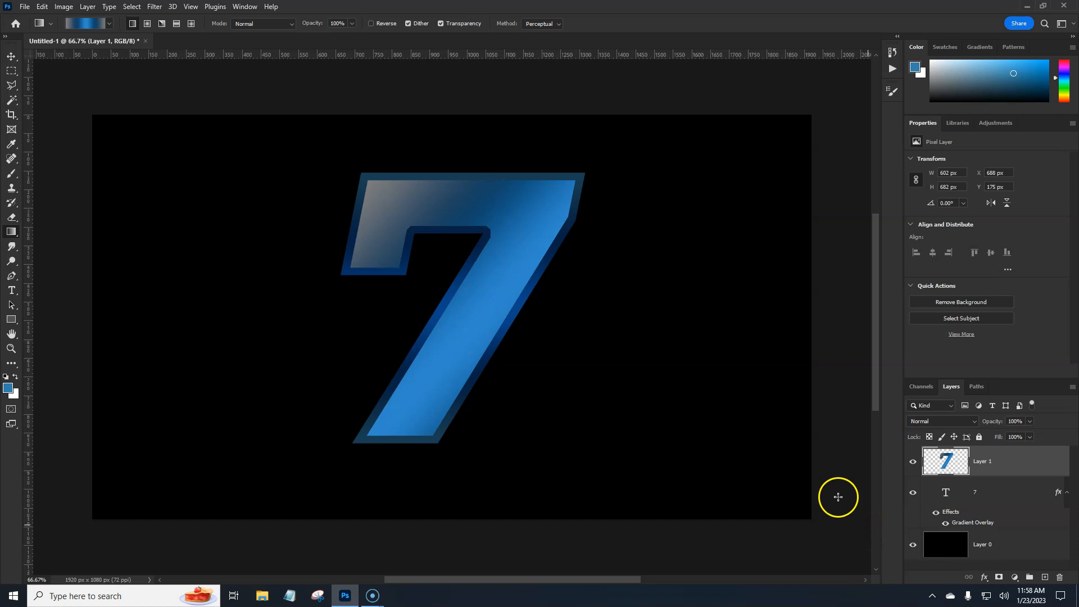
Load Layer 1's 7 shape as a selection and contract it by 30 pixels
{"action": "left_click", "coordinate": [948, 462], "text": "ctrl"}
{"action": "left_click", "coordinate": [132, 6]}
{"action": "mouse_move", "coordinate": [157, 179]}
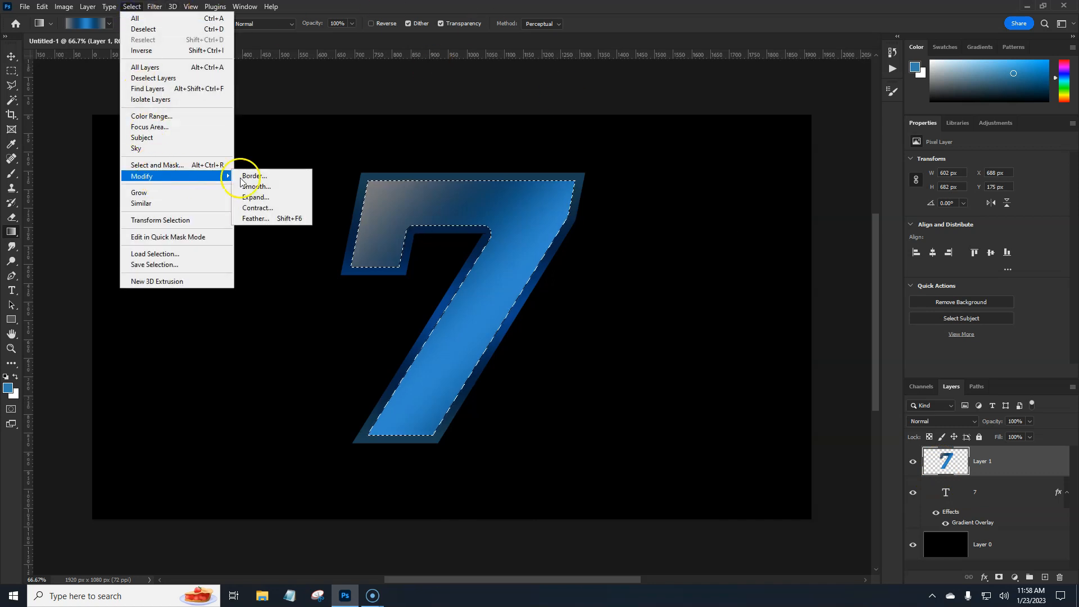
{"action": "left_click", "coordinate": [277, 207]}
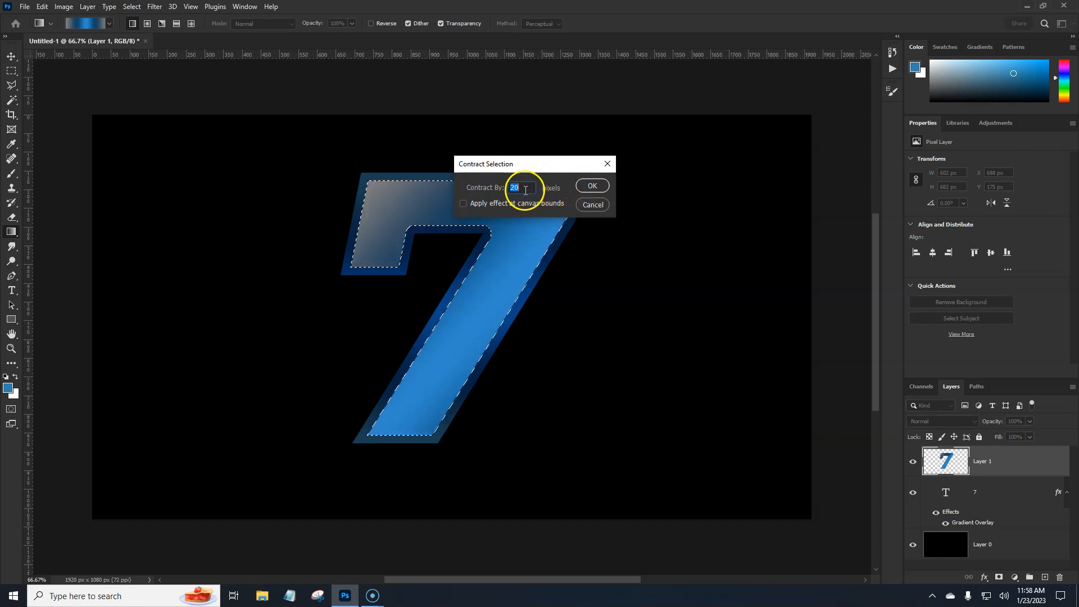
{"action": "key", "text": "Return"}
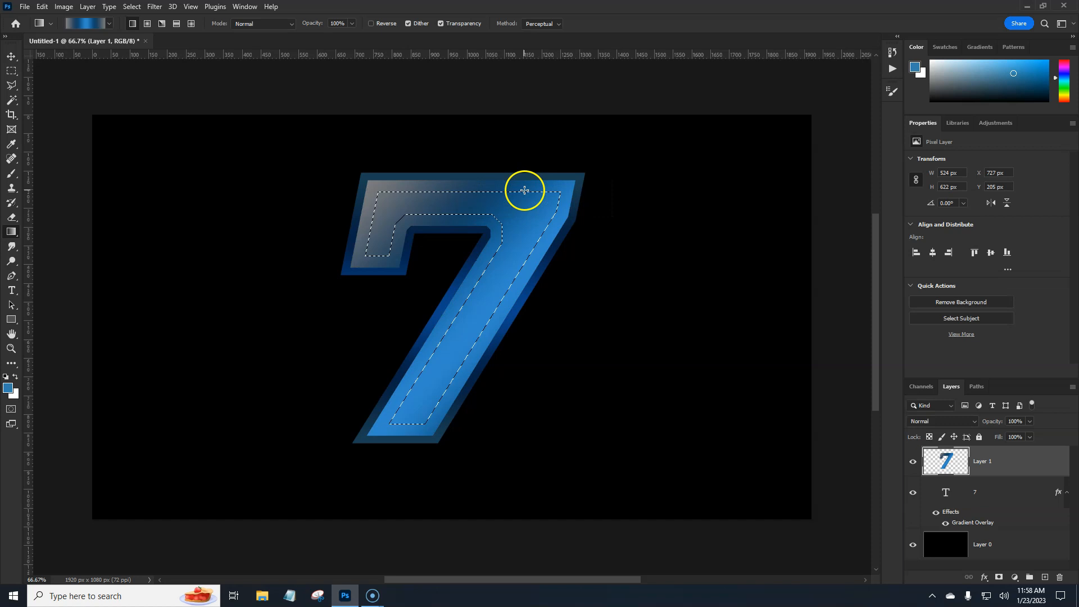
Create a new layer, fill the inner selection with a near-vertical blue gray gradient with gray at the 7's foot, and deselect
{"action": "left_click", "coordinate": [1045, 579]}
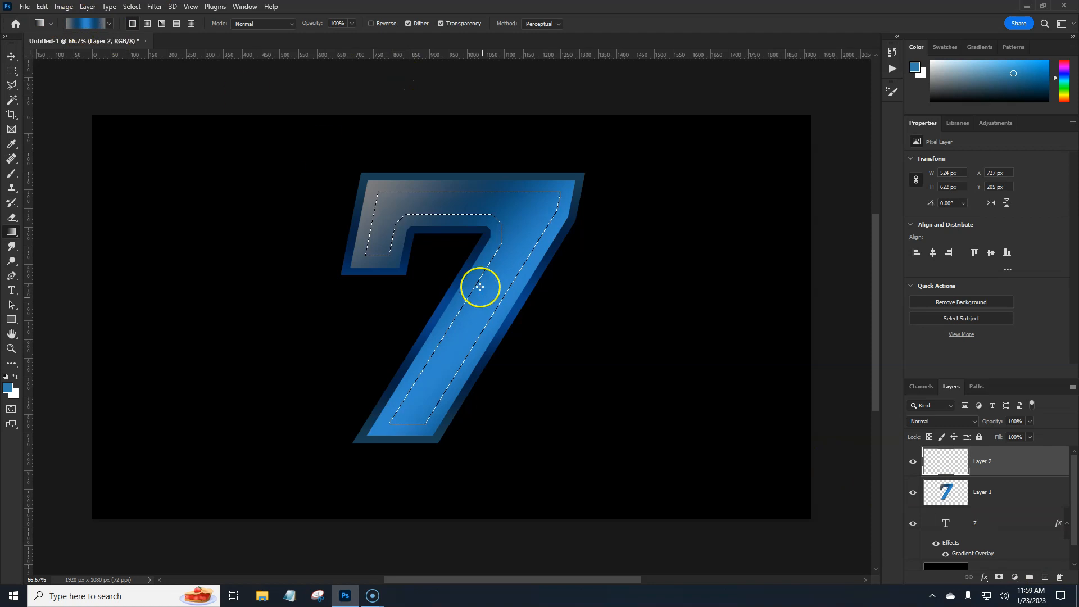
{"action": "left_click_drag", "start_coordinate": [437, 166], "coordinate": [433, 126]}
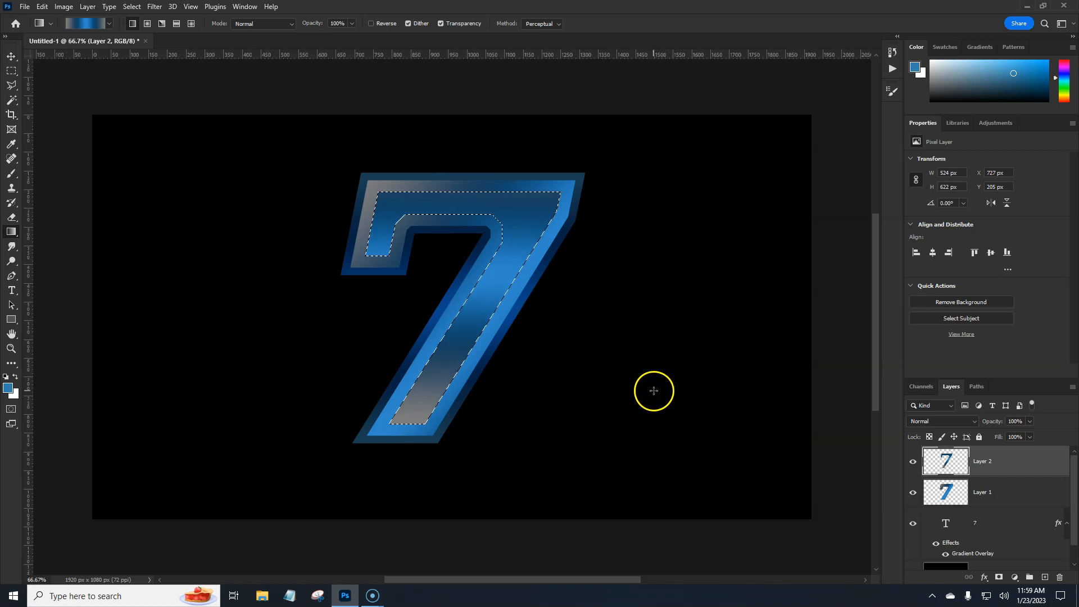
{"action": "key", "text": "ctrl+d"}
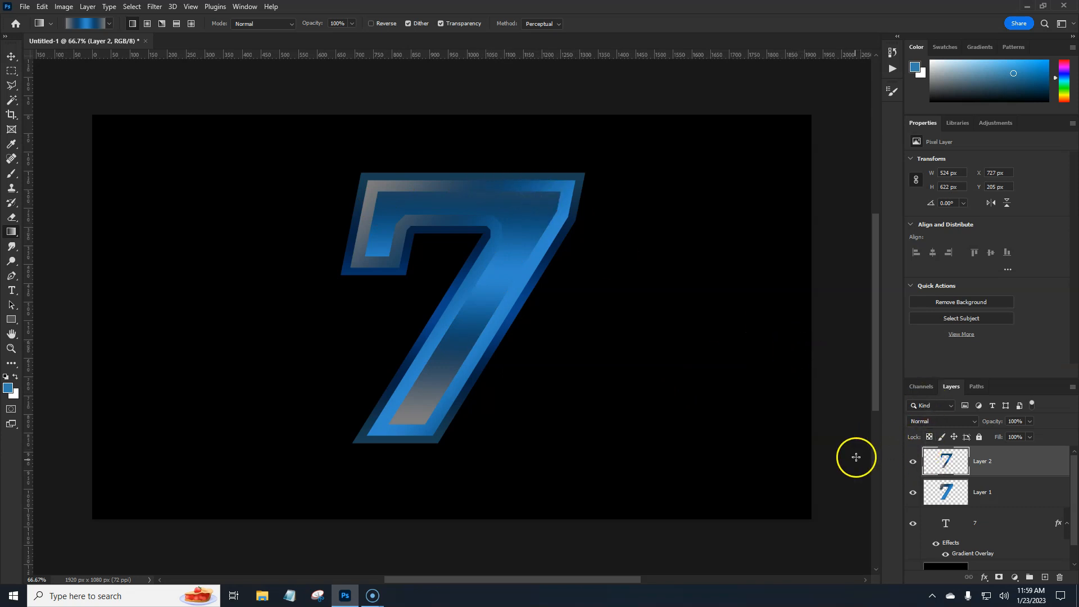
Add a Multiply drop shadow to Layer 1 with 70% opacity, 122° angle, 9 px distance, 11% spread and 8 px size
{"action": "left_click", "coordinate": [1020, 496]}
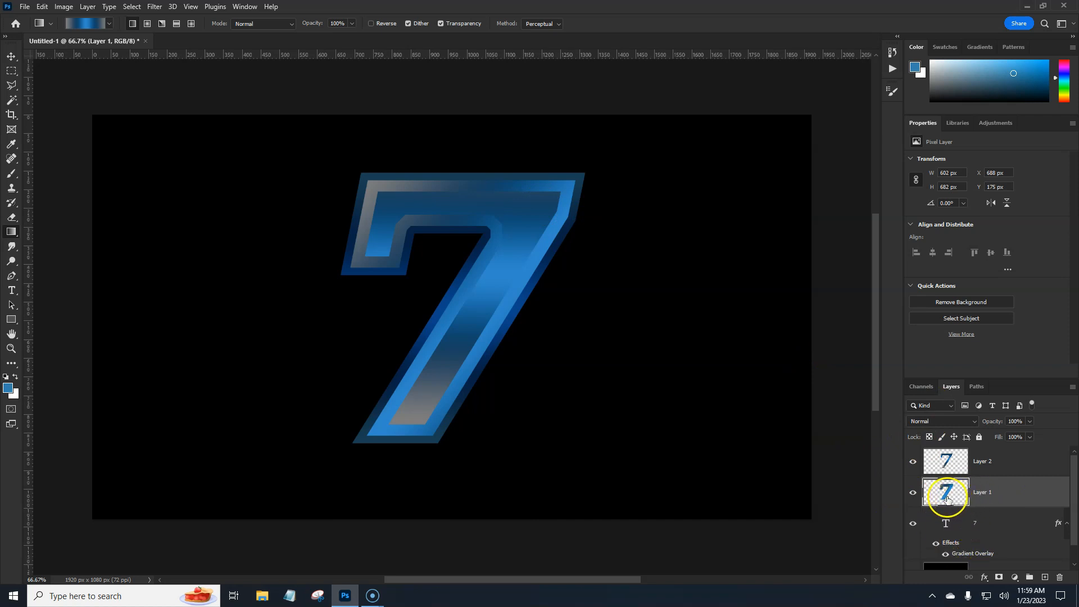
{"action": "double_click", "coordinate": [1020, 487]}
{"action": "left_click", "coordinate": [661, 292]}
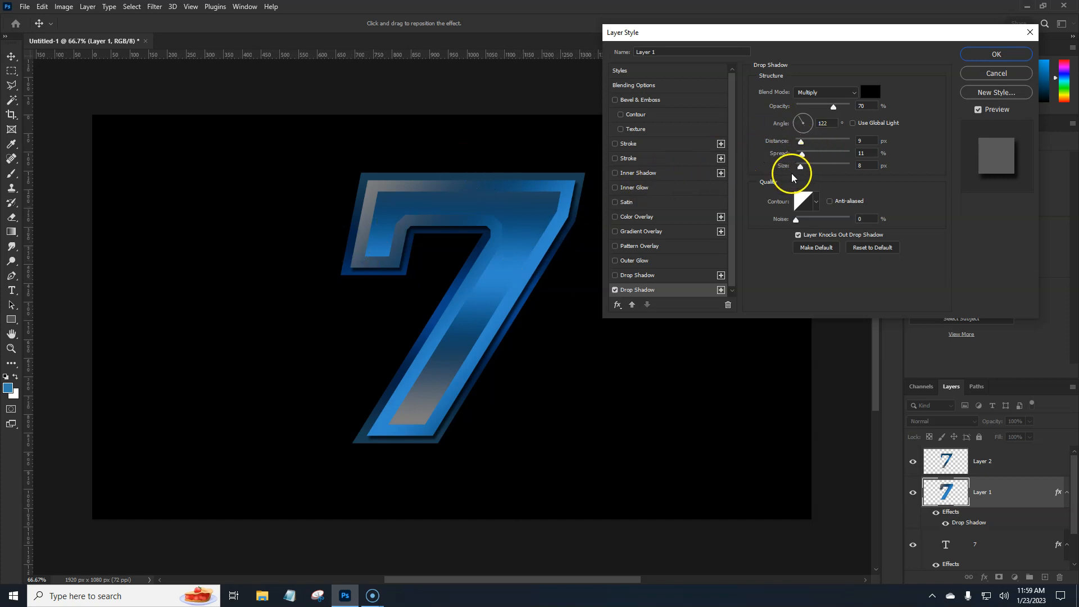
{"action": "left_click", "coordinate": [992, 55]}
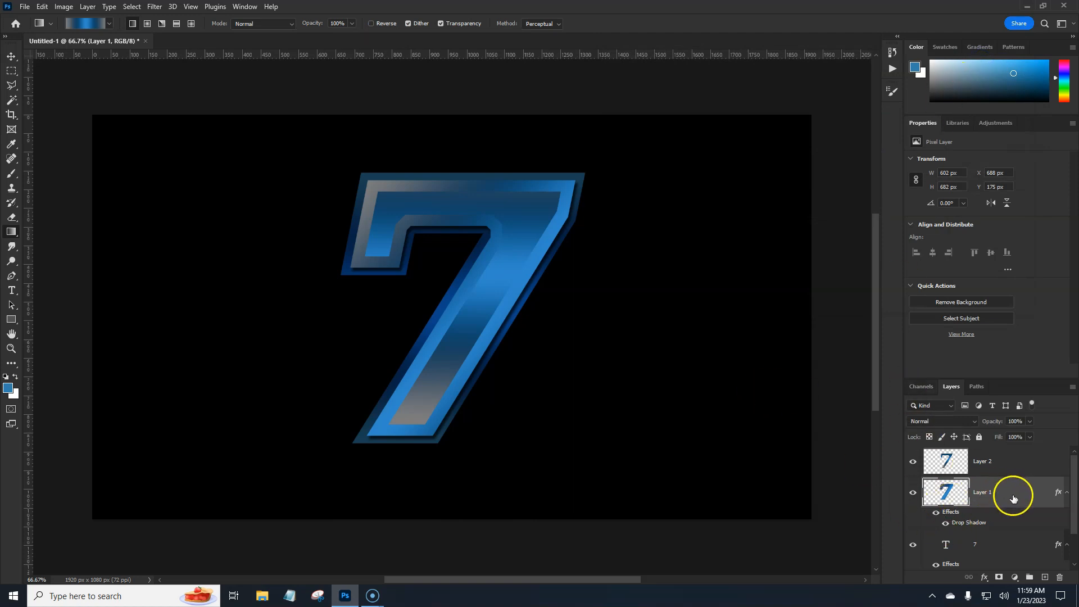
Copy Layer 1's layer style onto Layer 2, and load Layer 2's 7 shape as a selection
{"action": "right_click", "coordinate": [1058, 493]}
{"action": "left_click", "coordinate": [1028, 423]}
{"action": "left_click", "coordinate": [1030, 464]}
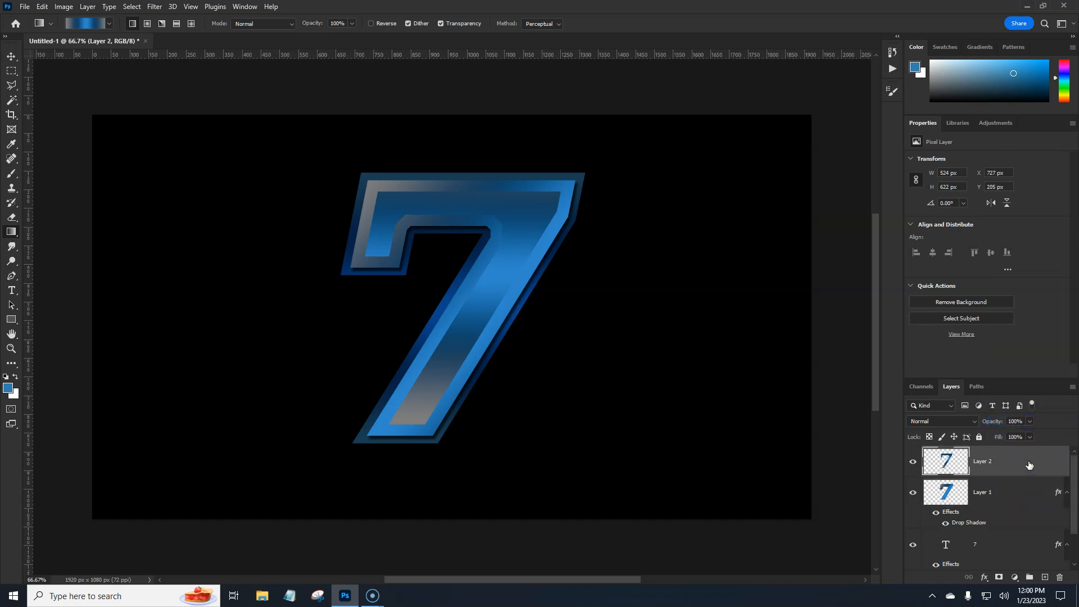
{"action": "right_click", "coordinate": [1029, 464]}
{"action": "left_click", "coordinate": [926, 376]}
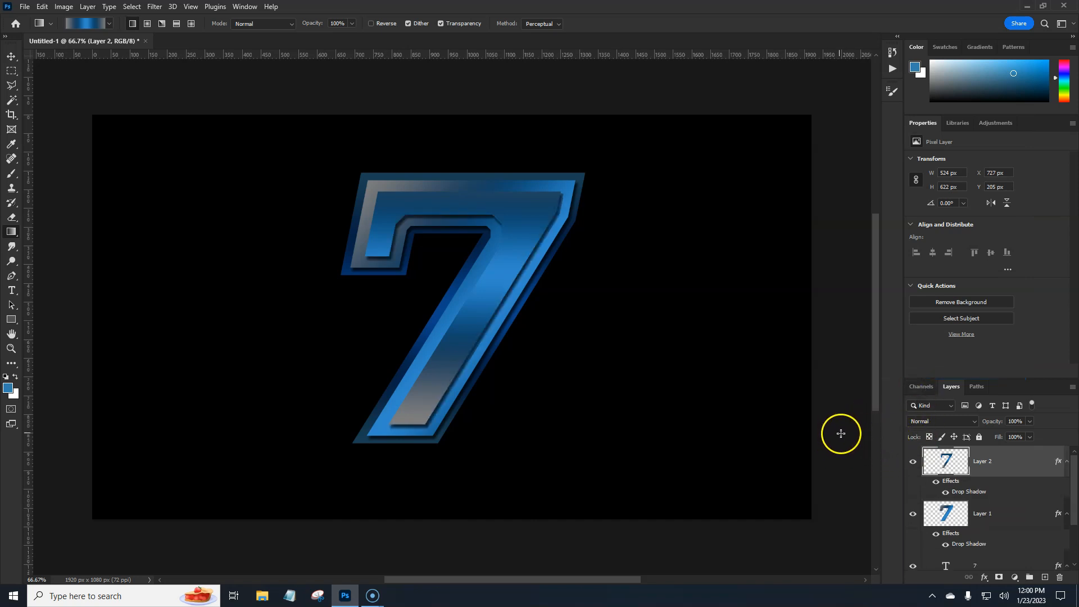
{"action": "left_click", "coordinate": [944, 460], "text": "ctrl"}
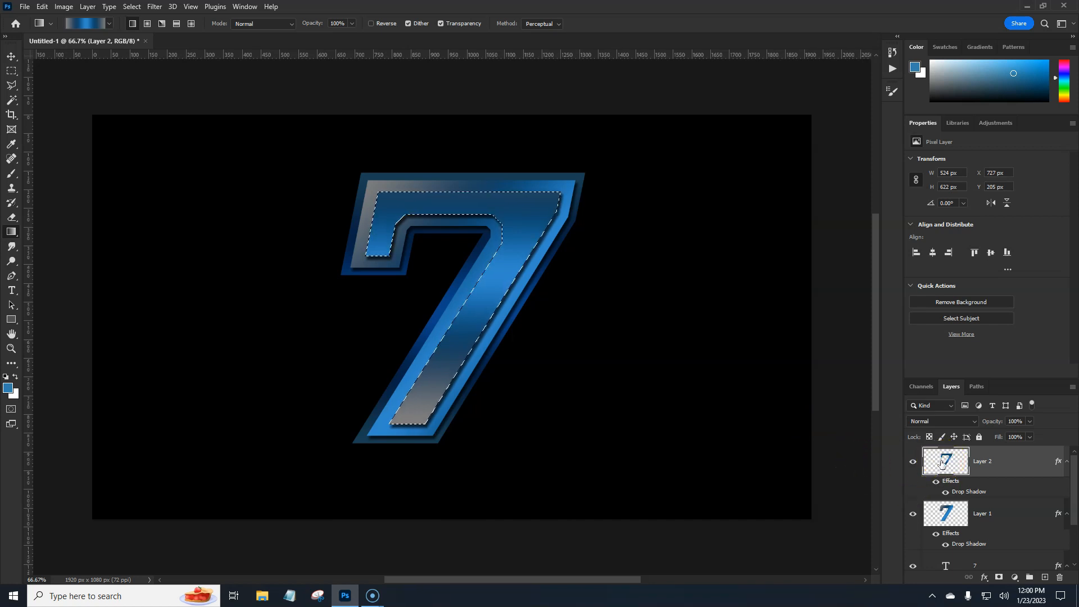
Try contracting the 7-shaped selection by 30 pixels, and undo it
{"action": "left_click", "coordinate": [132, 6]}
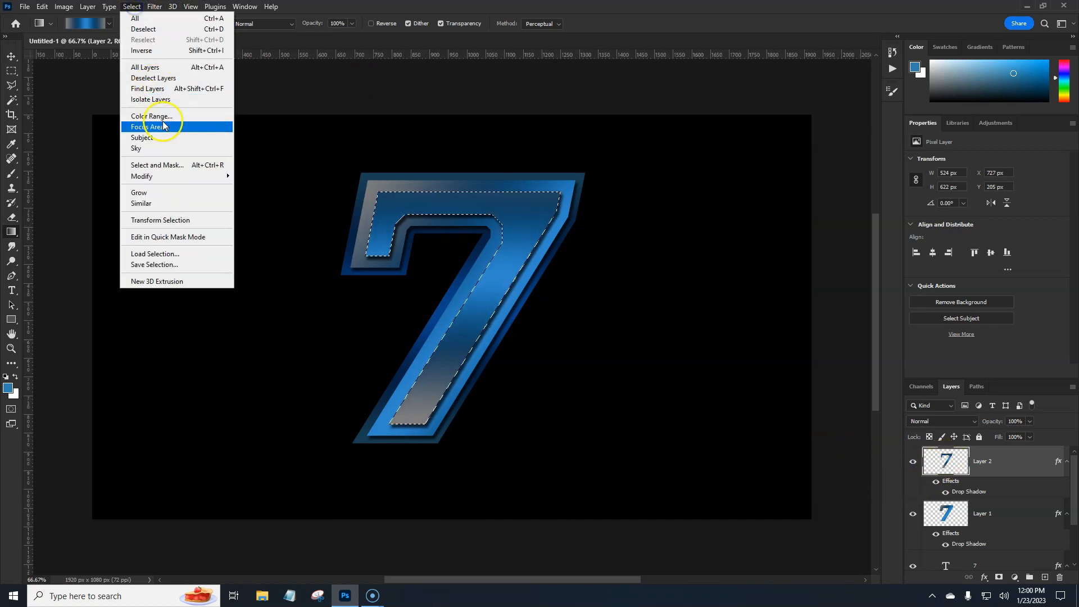
{"action": "mouse_move", "coordinate": [165, 179]}
{"action": "left_click", "coordinate": [245, 207]}
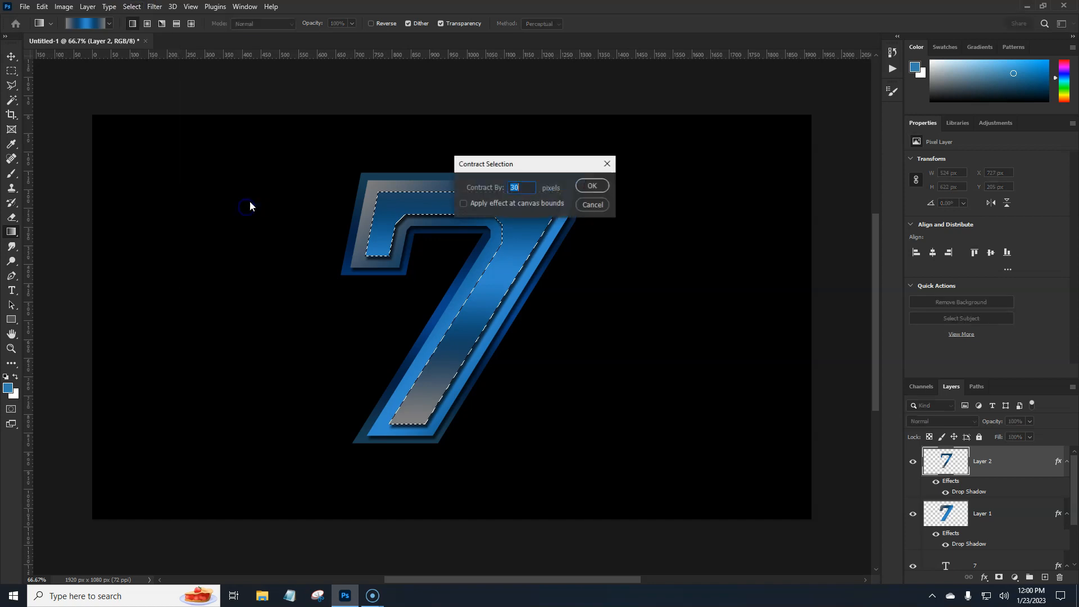
{"action": "left_click", "coordinate": [591, 186]}
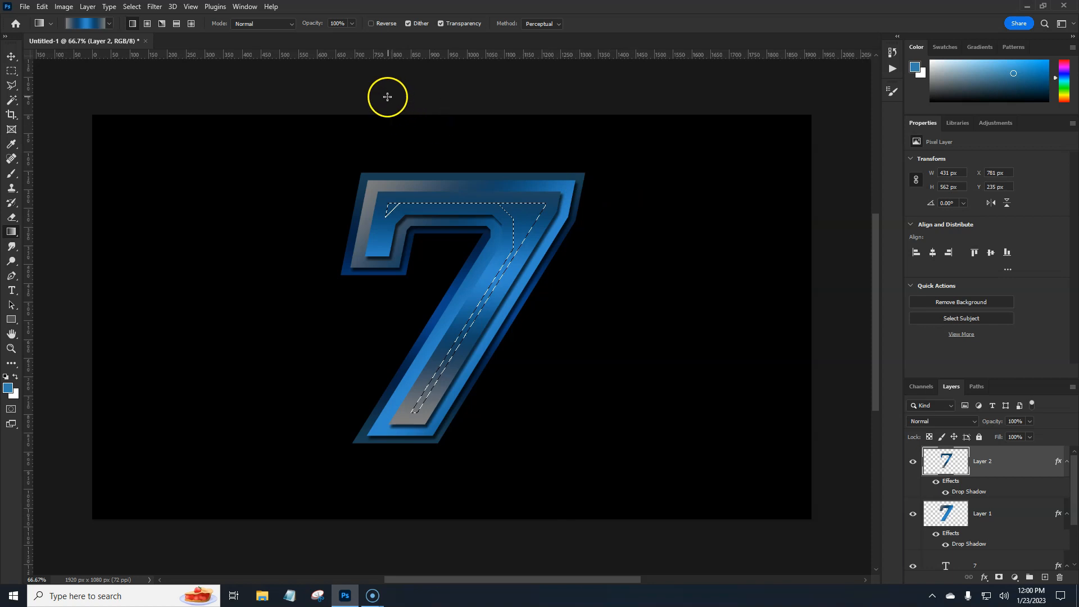
{"action": "key", "text": "ctrl+z"}
Contract the inner 7 selection by 35 pixels
{"action": "left_click", "coordinate": [131, 7]}
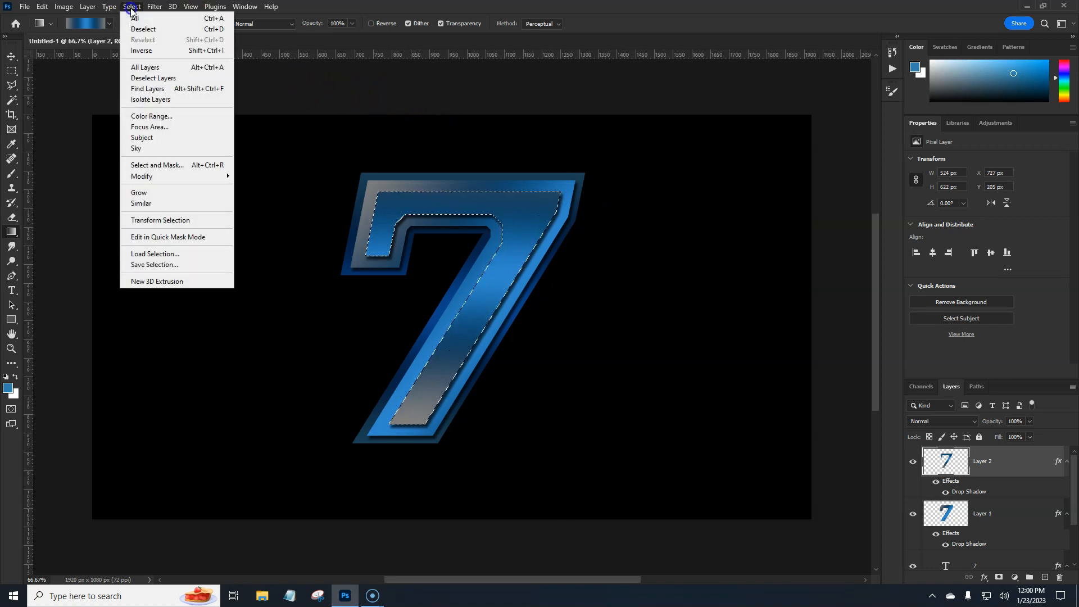
{"action": "mouse_move", "coordinate": [222, 176]}
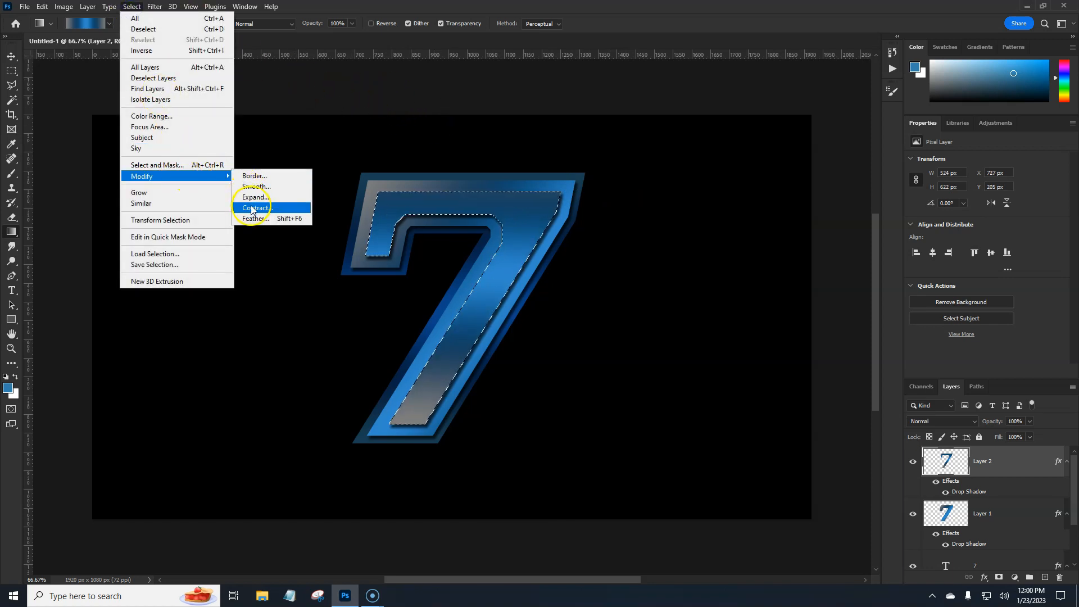
{"action": "left_click", "coordinate": [251, 200]}
{"action": "type", "text": "35"}
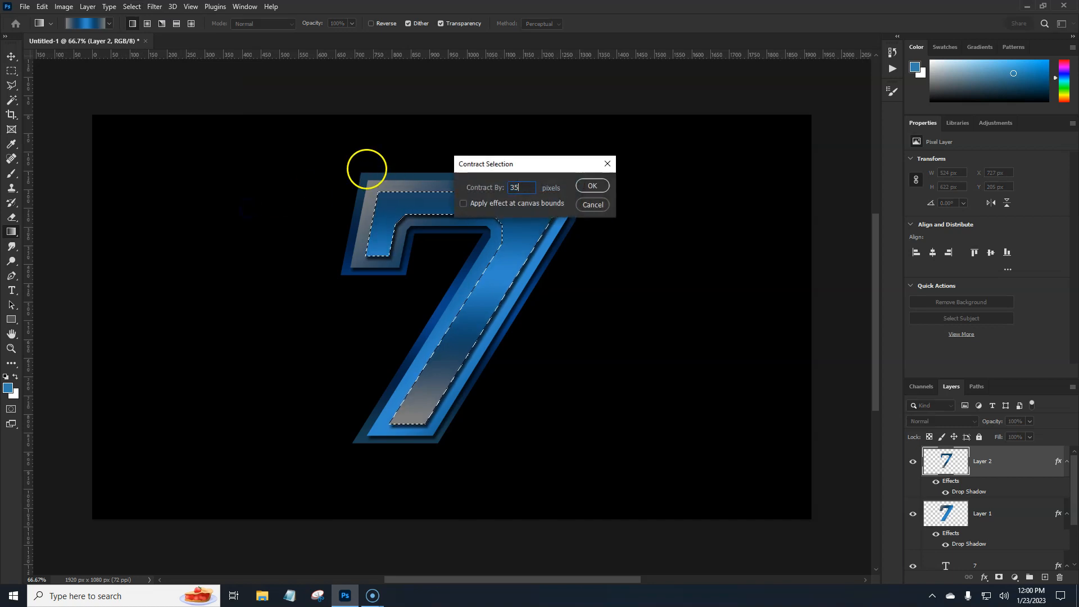
{"action": "key", "text": "Return"}
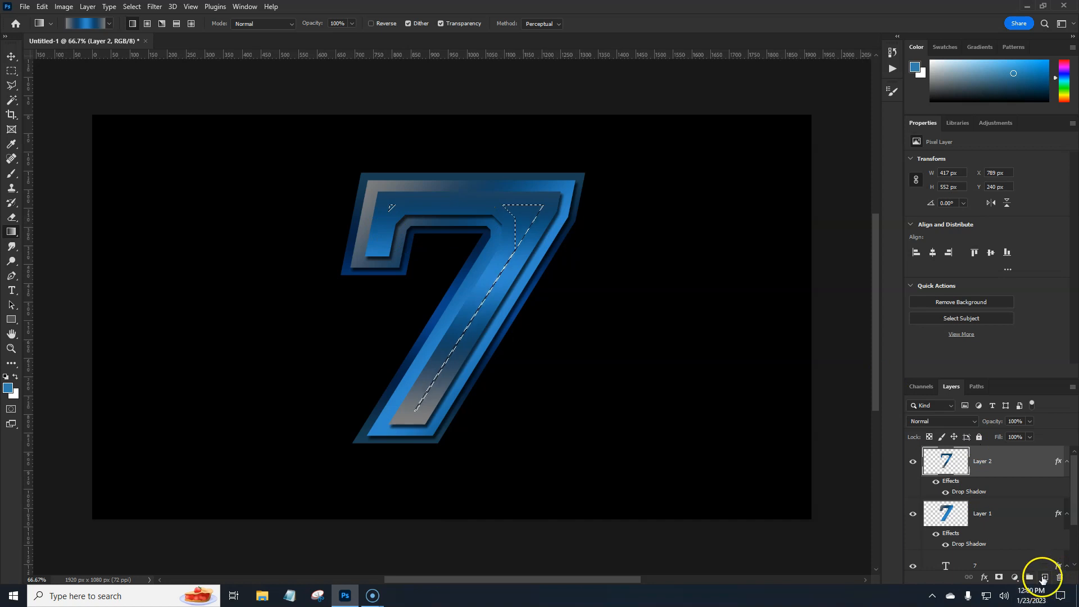
Create a new layer, fill the thin selection with a diagonal blue gray gradient from the 7's upper left, and deselect
{"action": "left_click", "coordinate": [1044, 577]}
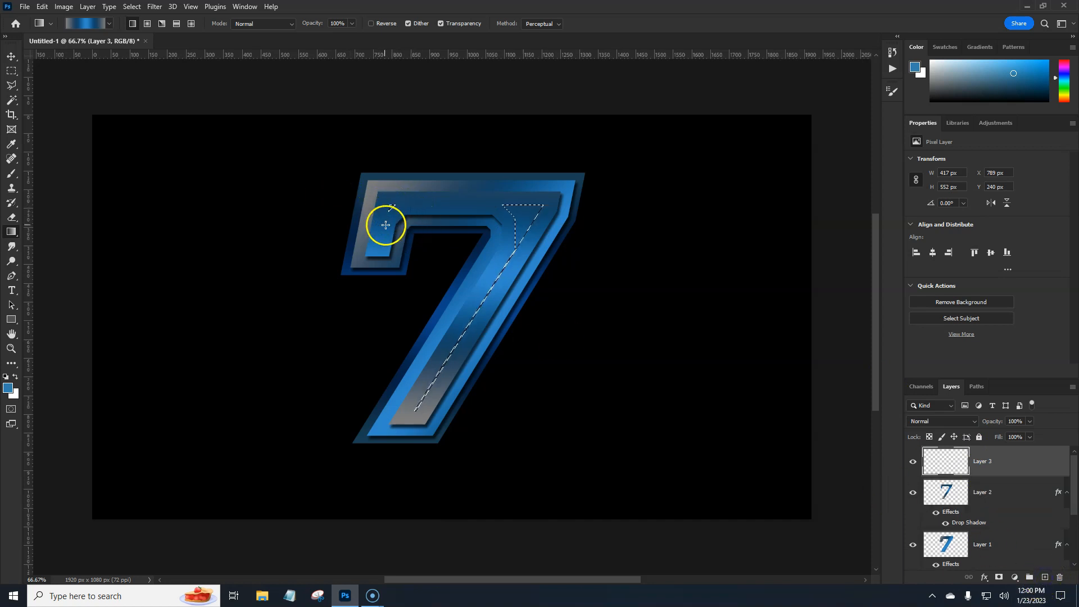
{"action": "left_click_drag", "start_coordinate": [376, 188], "coordinate": [672, 401]}
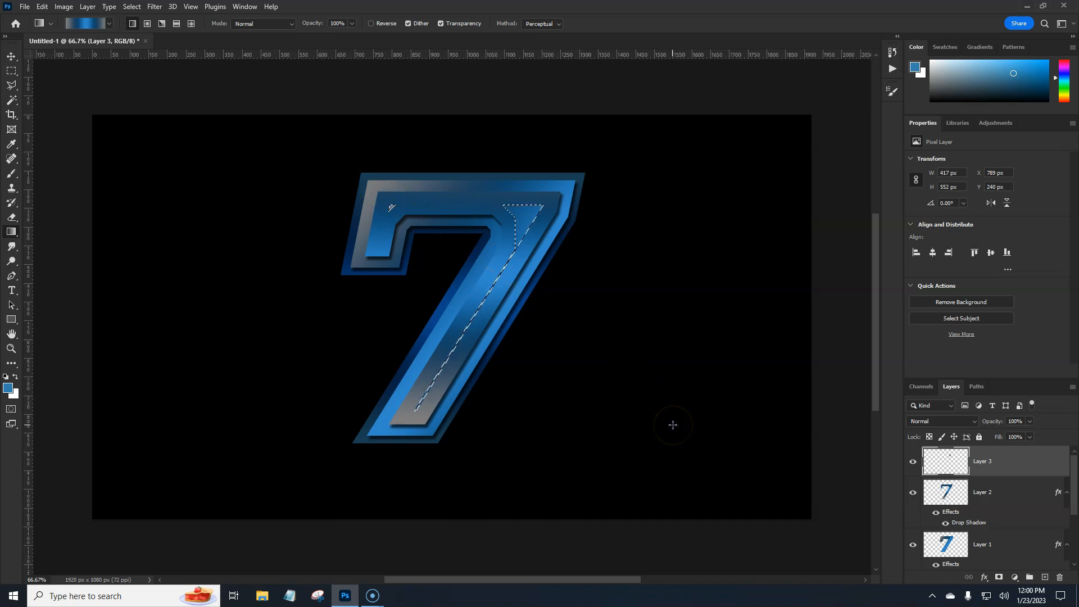
{"action": "key", "text": "ctrl+d"}
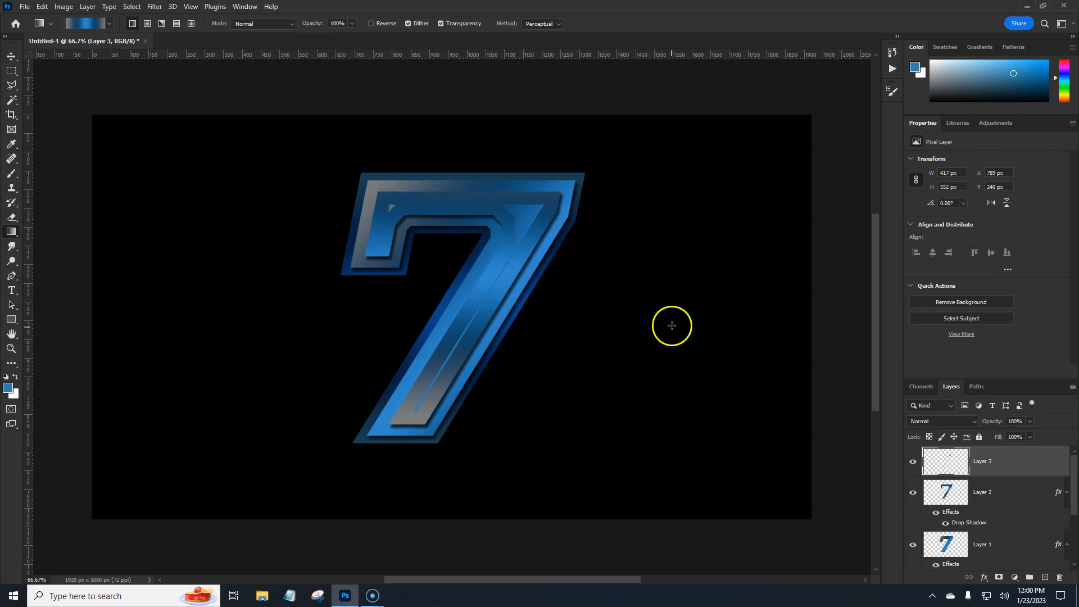
Add a drop shadow to Layer 3 with 53% opacity, 122° angle, 6 px distance, 11% spread and 8 px size
{"action": "double_click", "coordinate": [1038, 461]}
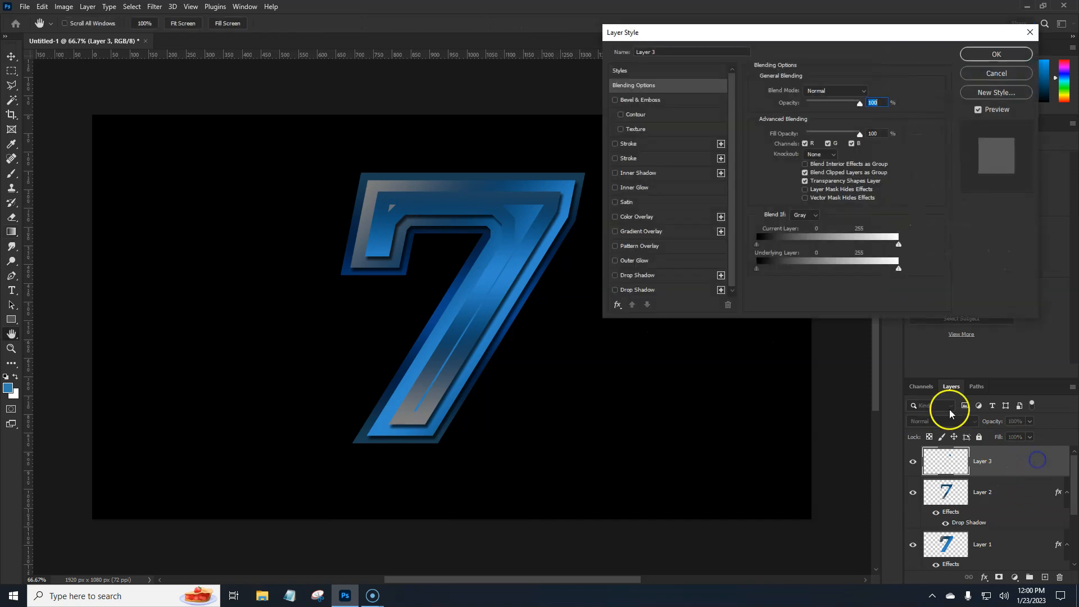
{"action": "left_click", "coordinate": [689, 290]}
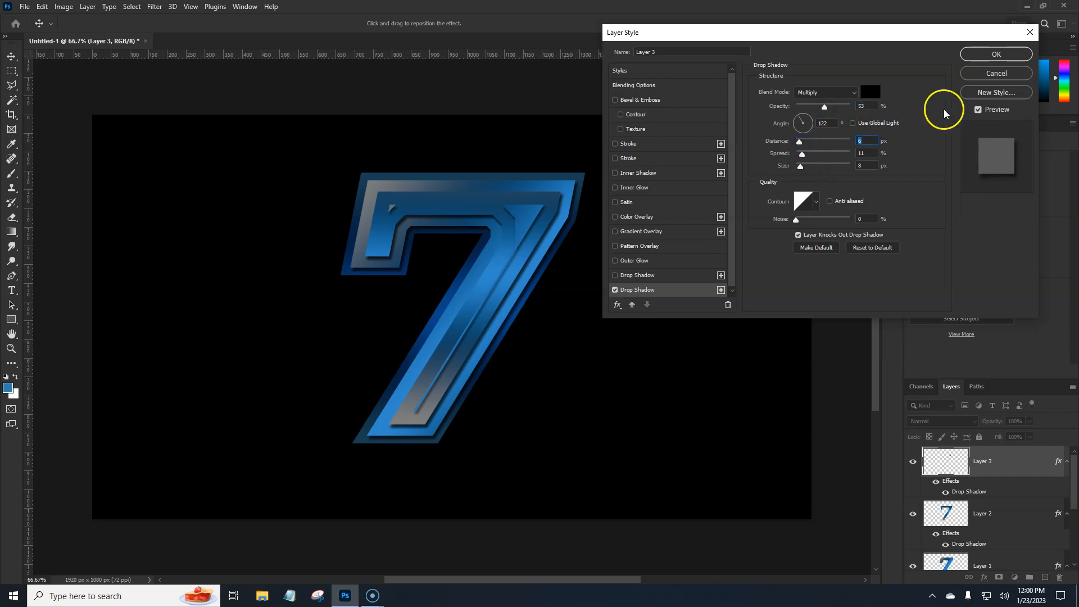
{"action": "left_click", "coordinate": [996, 55]}
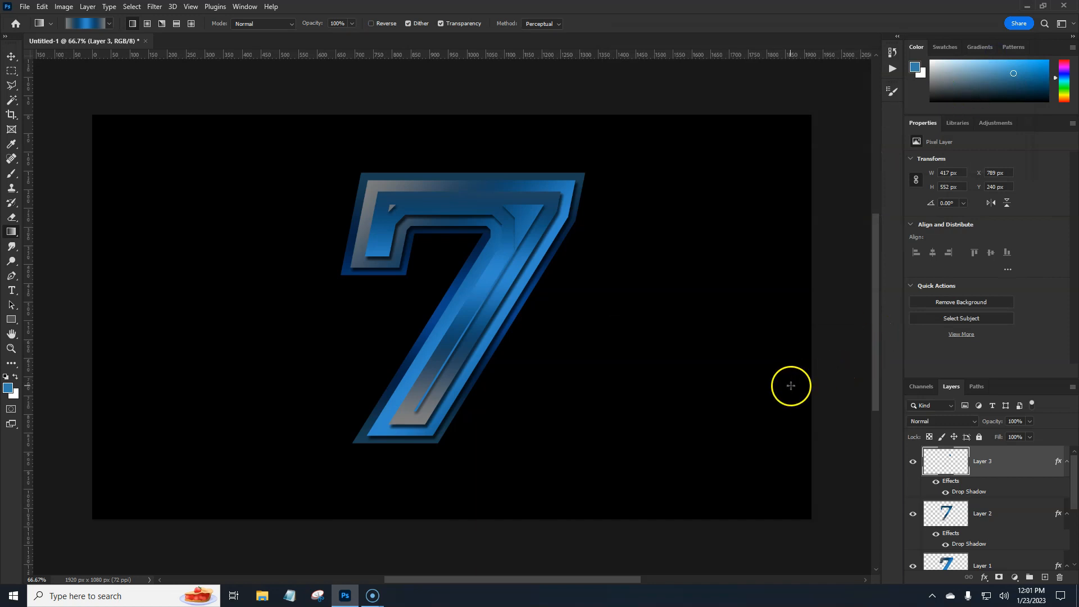
Group Layer 3, Layer 2, Layer 1 and the 7 text layer together
{"action": "left_click", "coordinate": [1011, 466]}
{"action": "scroll", "coordinate": [1070, 493], "scroll_direction": "down", "scroll_amount": 3}
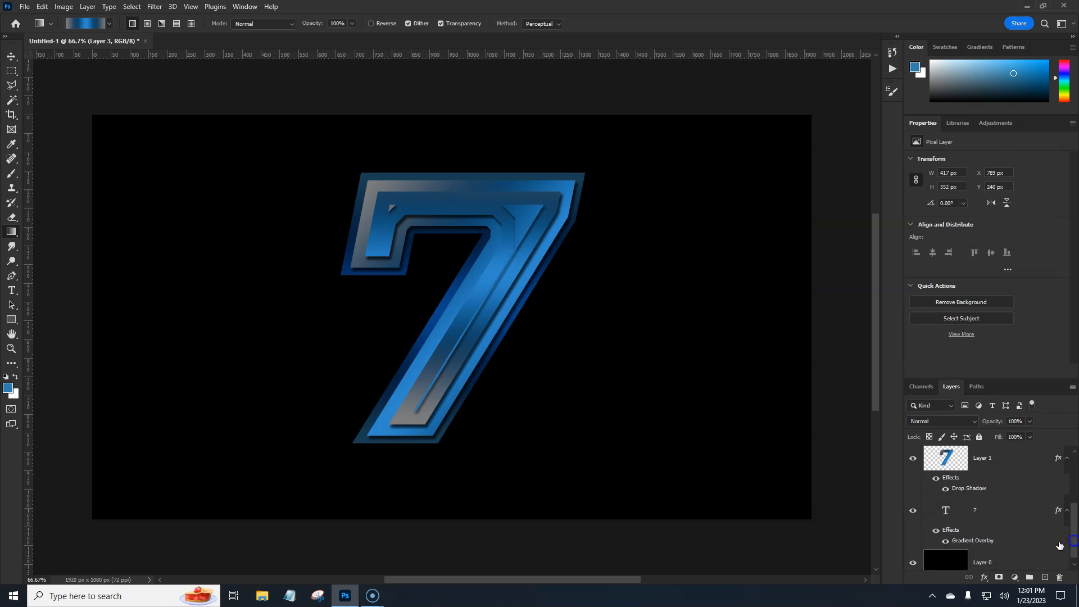
{"action": "left_click", "coordinate": [1000, 511]}
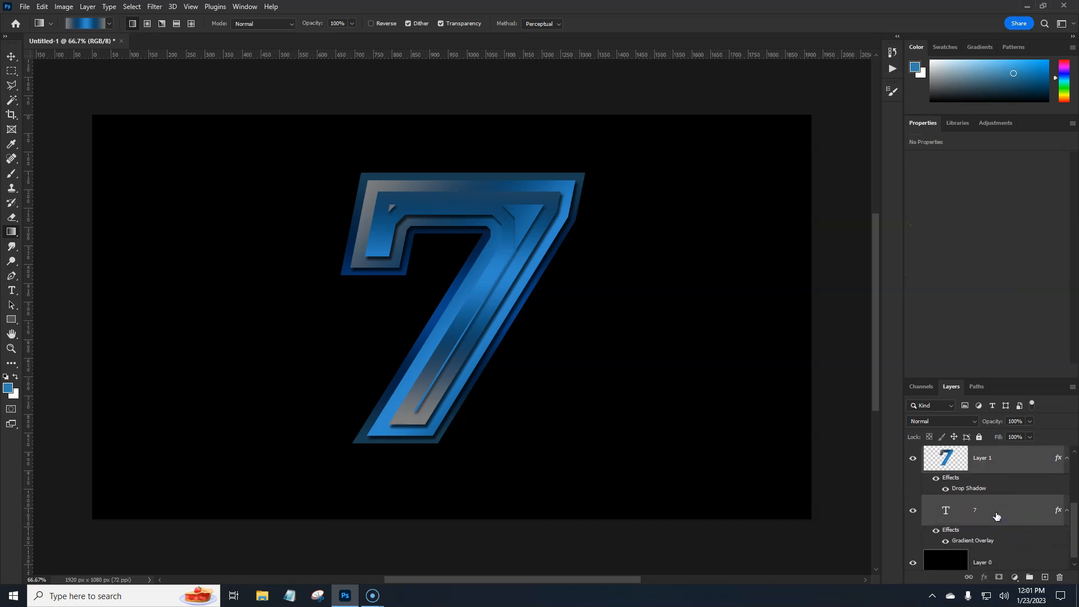
{"action": "left_click", "coordinate": [1028, 575]}
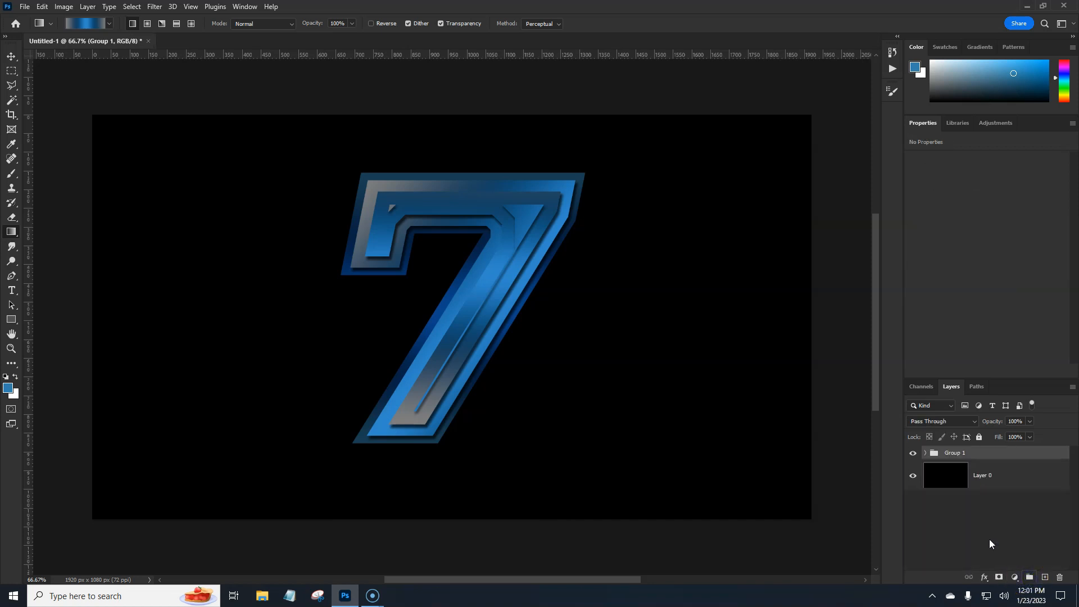
Move the grouped 7 toward the canvas's left edge, keeping its size
{"action": "key", "text": "ctrl+t"}
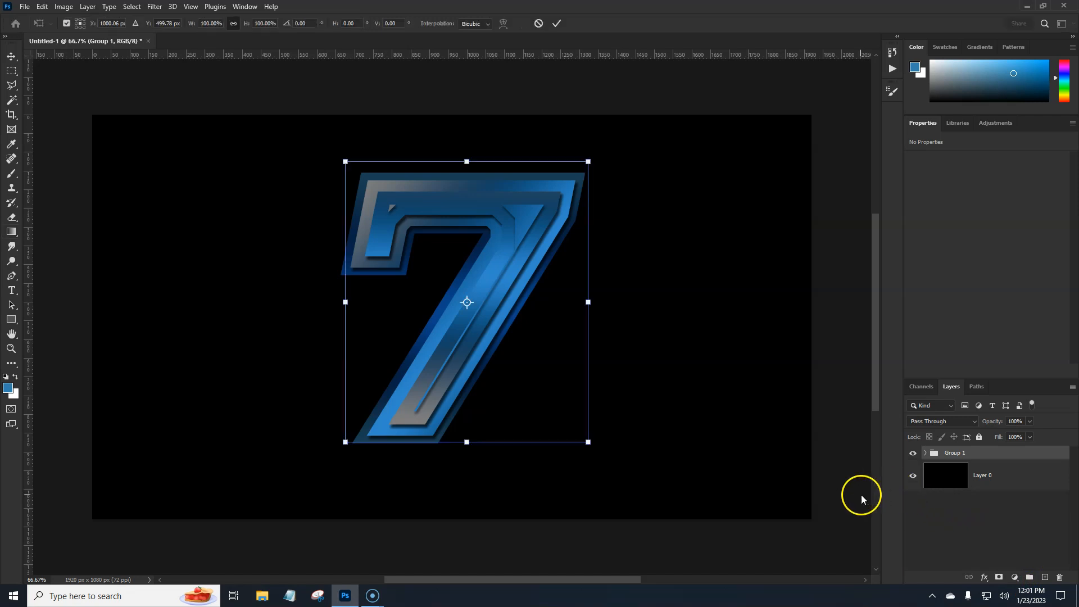
{"action": "left_click_drag", "start_coordinate": [341, 353], "coordinate": [303, 348]}
{"action": "key", "text": "Return"}
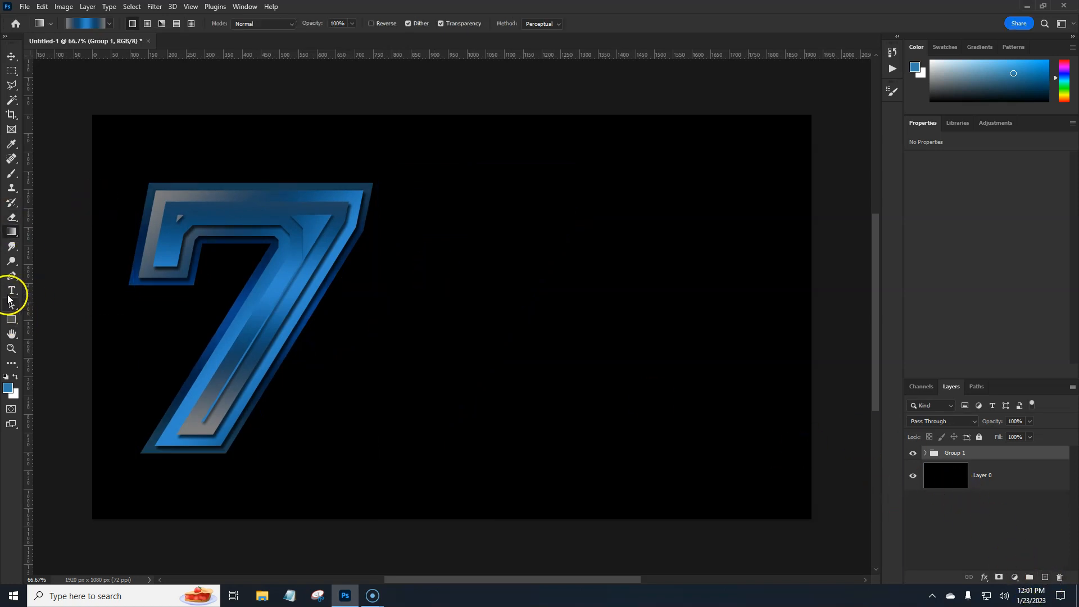
Add the text "X" in Montserrat ExtraBold Italic at 30 pt on the empty canvas area beside the 7
{"action": "left_click", "coordinate": [10, 291]}
{"action": "left_click", "coordinate": [500, 314]}
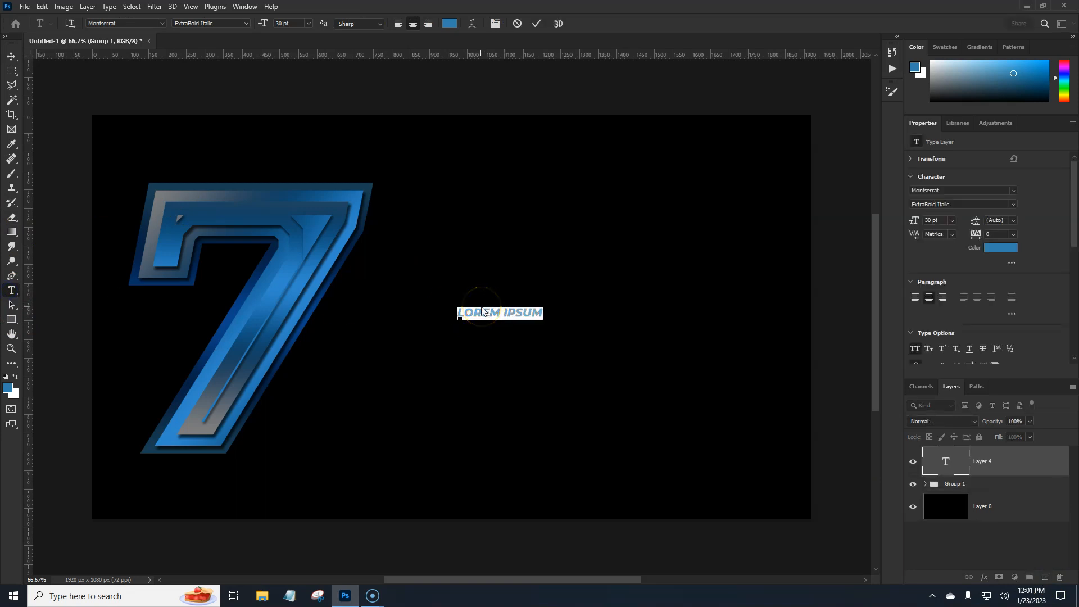
{"action": "left_click", "coordinate": [503, 312]}
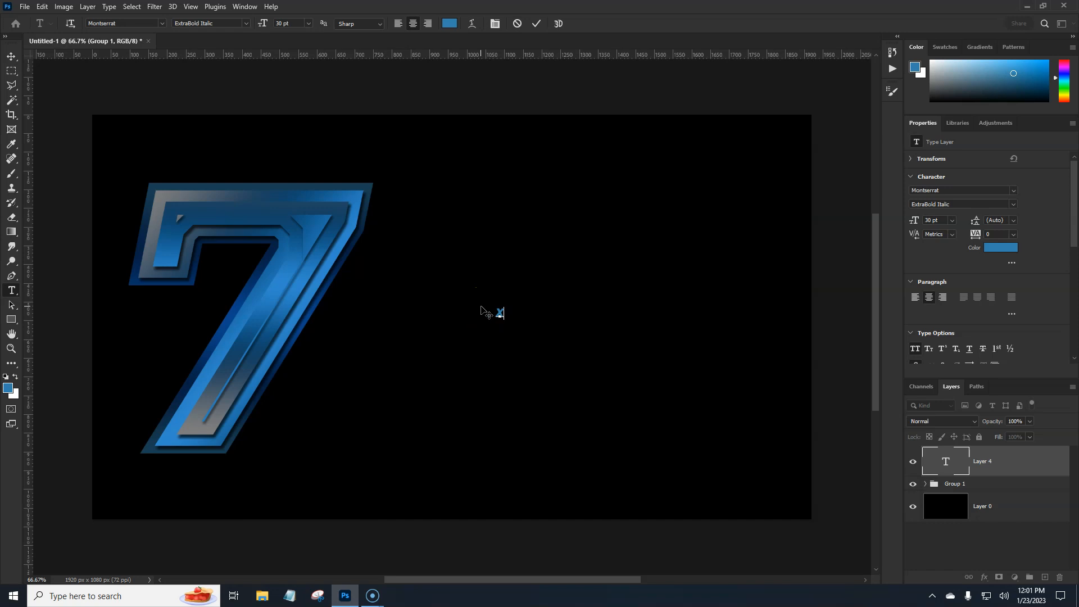
{"action": "key", "text": "ctrl+Return"}
Scale the X up to about 679 pt and place it against the 7's lower right side
{"action": "key", "text": "ctrl+t"}
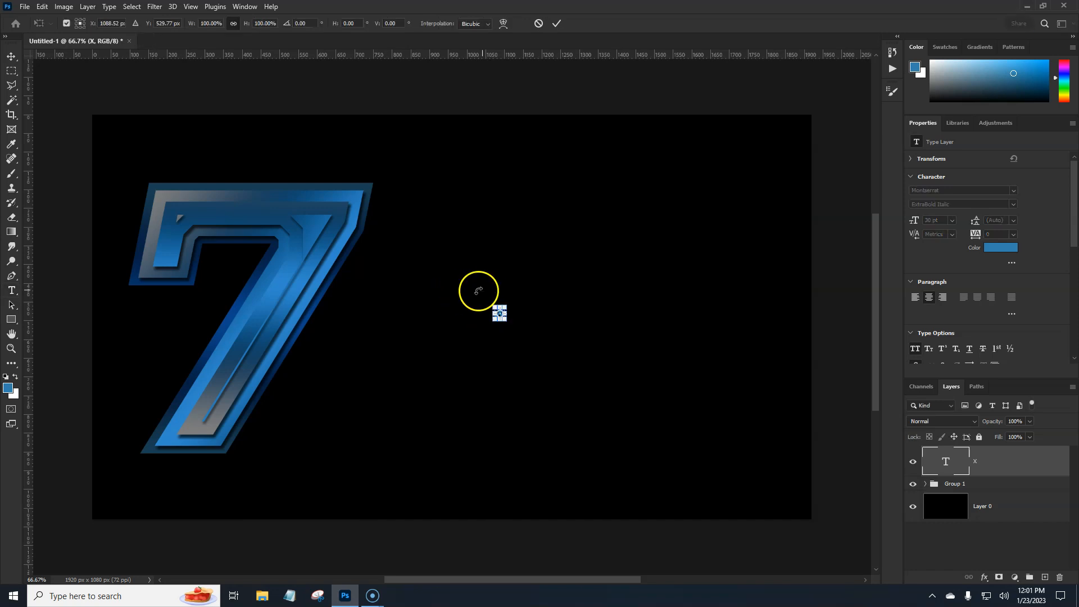
{"action": "left_click_drag", "start_coordinate": [508, 313], "coordinate": [611, 313]}
{"action": "left_click_drag", "start_coordinate": [531, 334], "coordinate": [423, 400]}
{"action": "key", "text": "Return"}
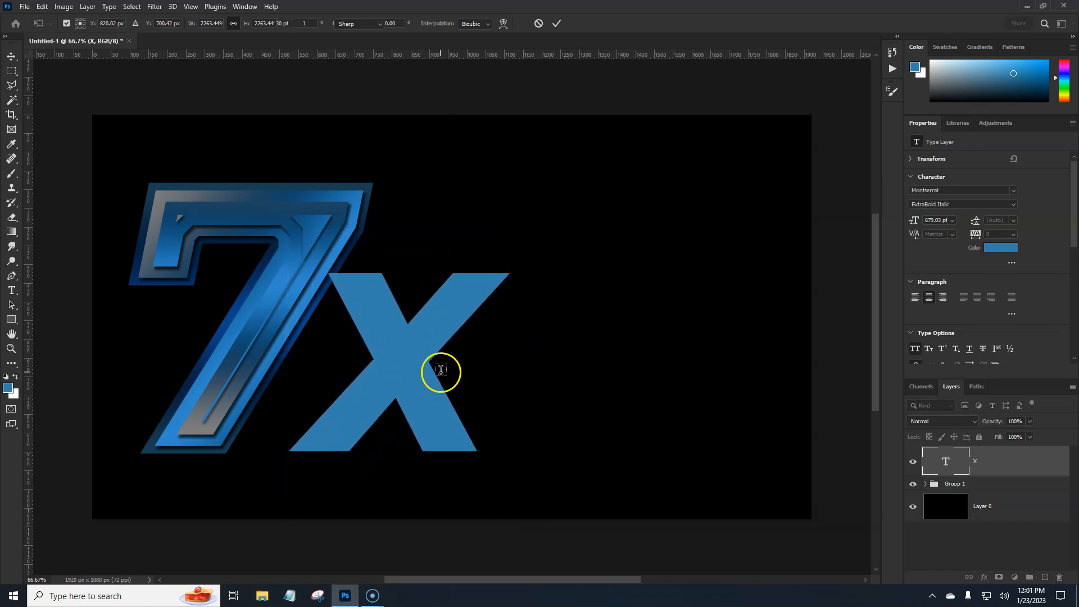
Apply a dark blue Gradient Overlay layer style to the X text layer
{"action": "left_click", "coordinate": [998, 459]}
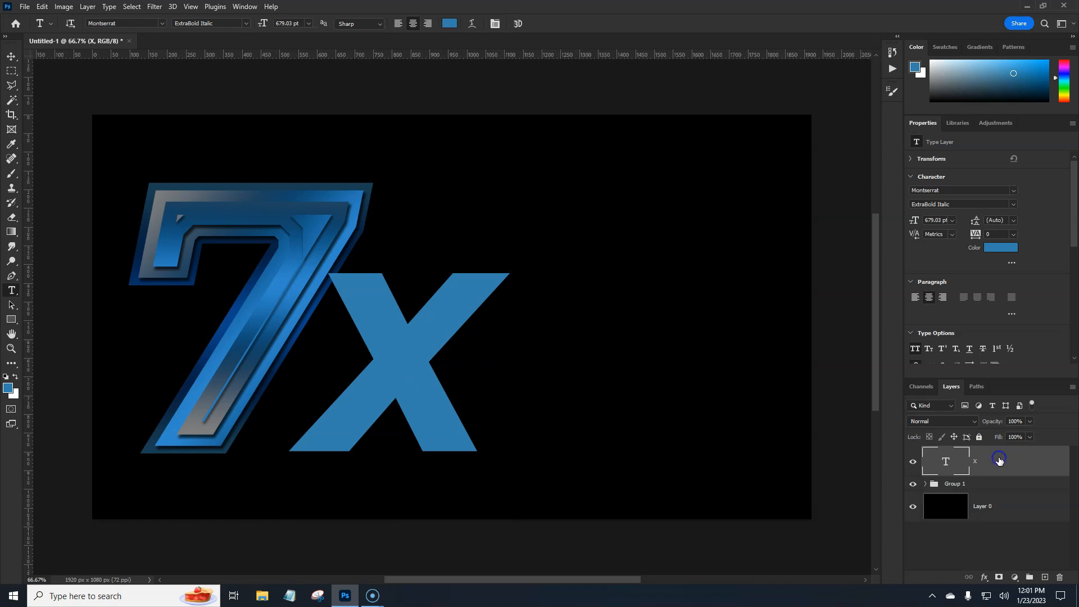
{"action": "double_click", "coordinate": [973, 456]}
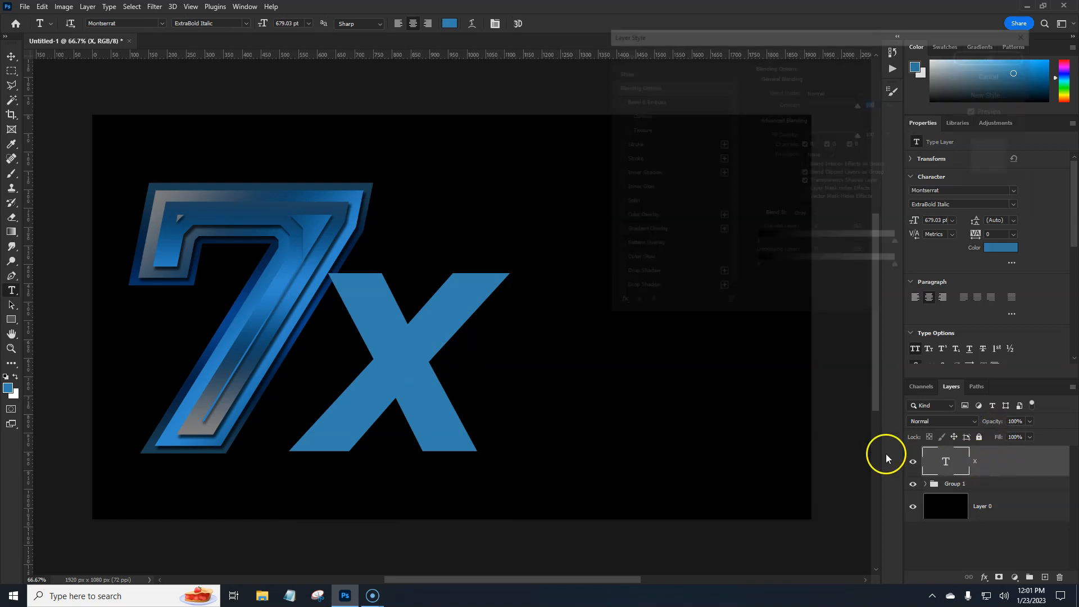
{"action": "left_click", "coordinate": [652, 232]}
{"action": "left_click", "coordinate": [983, 55]}
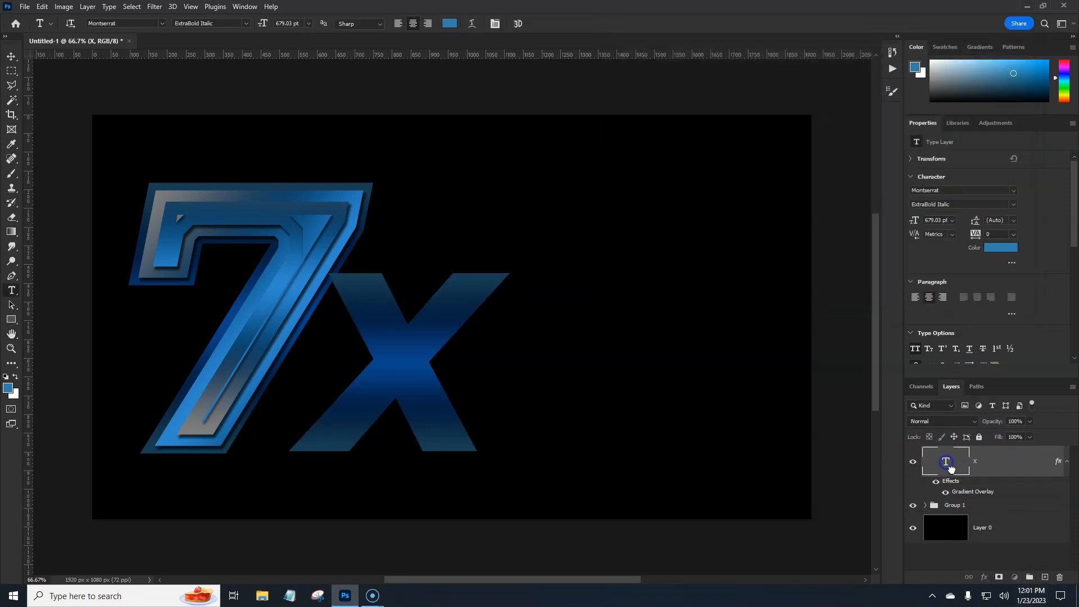
Fill the X text's shape with a diagonal blue gray gradient on a new layer, gray at the upper left
{"action": "left_click", "coordinate": [1043, 579]}
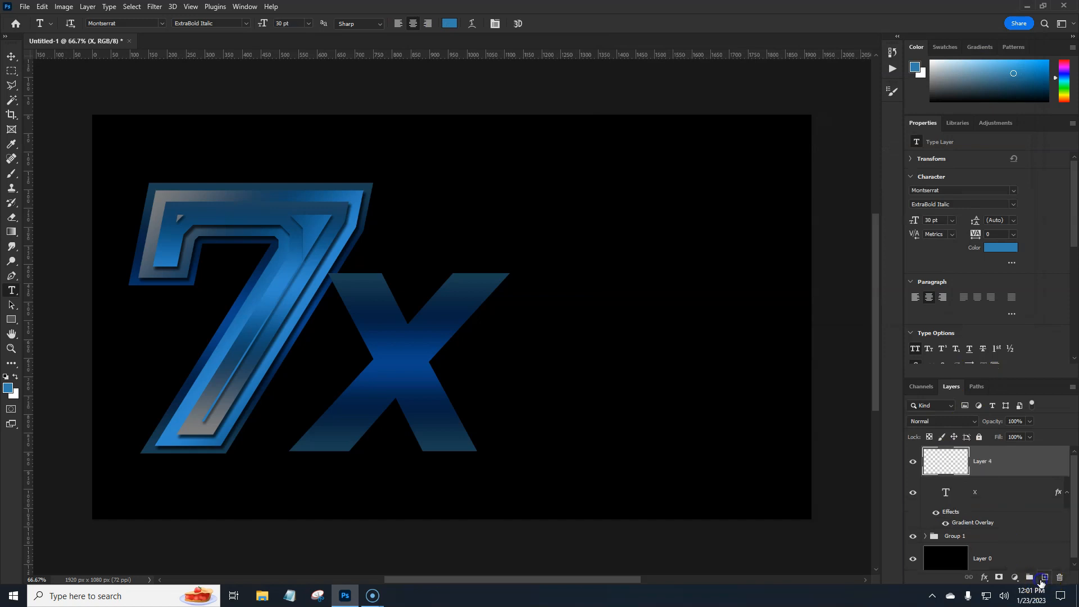
{"action": "left_click", "coordinate": [945, 494], "text": "ctrl"}
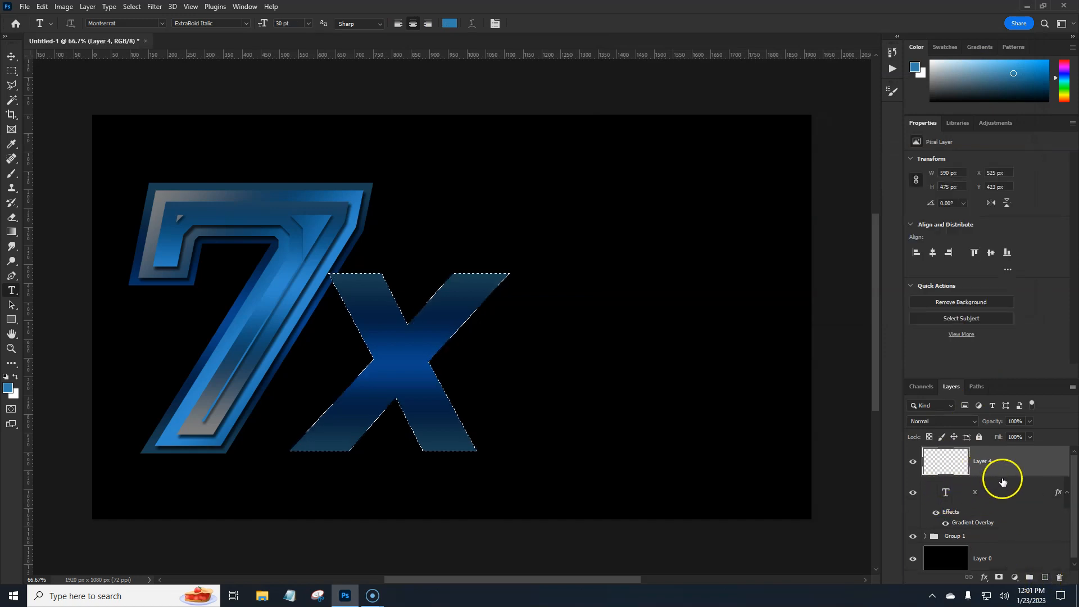
{"action": "left_click", "coordinate": [11, 232]}
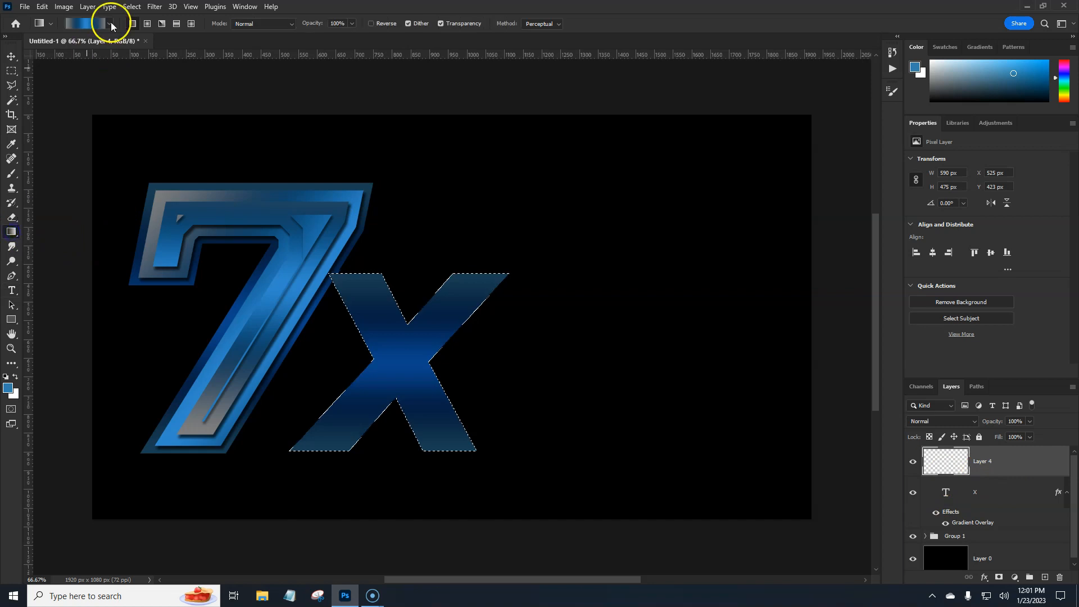
{"action": "mouse_move", "coordinate": [513, 477]}
{"action": "left_mouse_down"}
{"action": "mouse_move", "coordinate": [531, 457]}
{"action": "mouse_move", "coordinate": [525, 478]}
{"action": "left_mouse_up"}
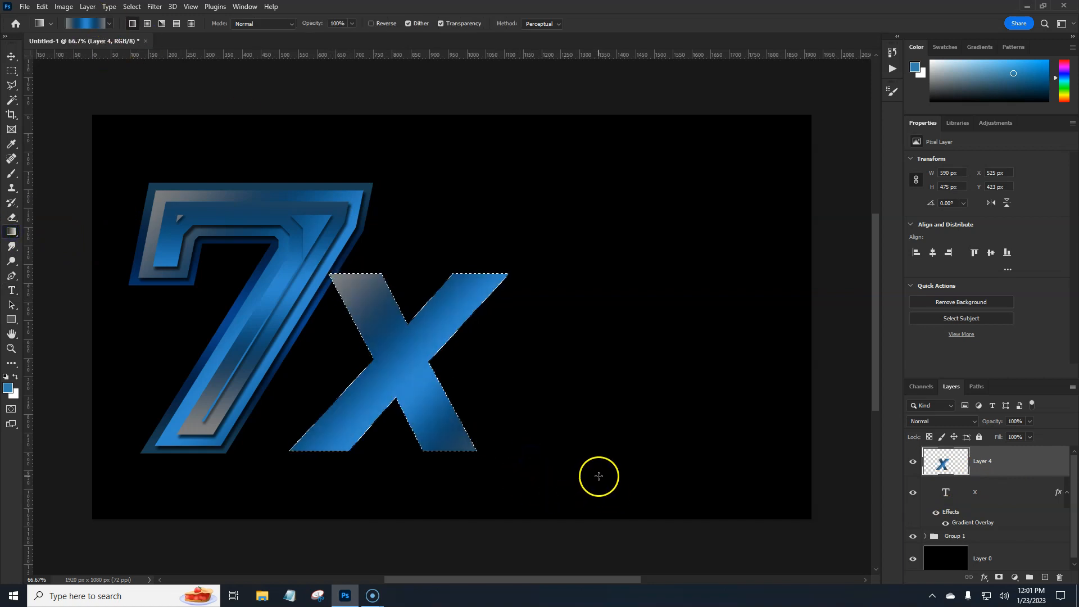
Undo the X's last gradient fill, contract the selection by 15 pixels, and refill it with the diagonal blue gray gradient, gray at the upper left
{"action": "left_click_drag", "start_coordinate": [599, 476], "coordinate": [597, 470]}
{"action": "left_click", "coordinate": [131, 7]}
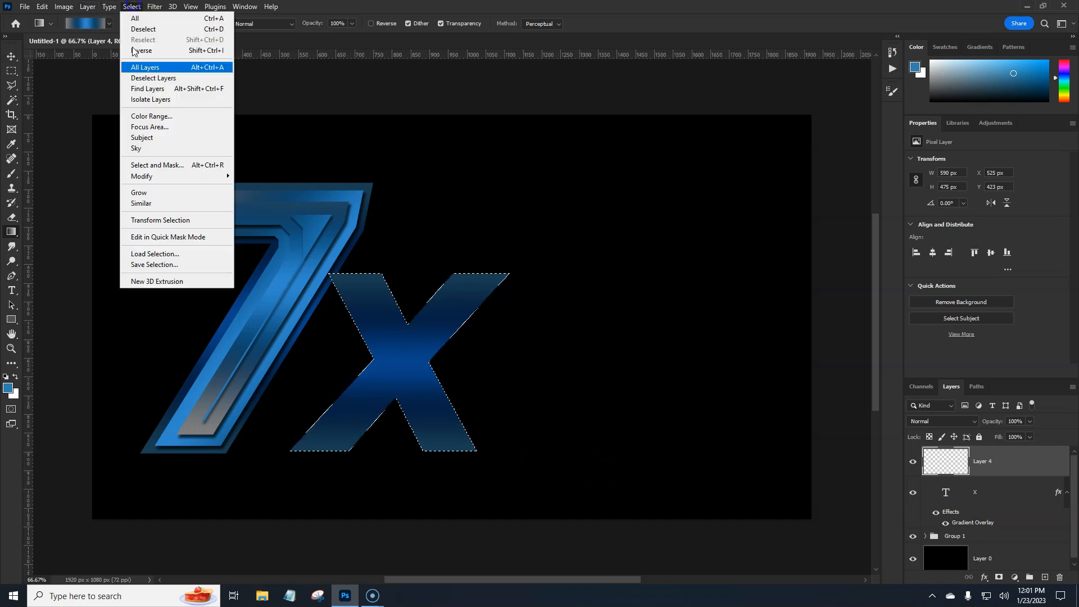
{"action": "mouse_move", "coordinate": [163, 176]}
{"action": "left_click", "coordinate": [259, 209]}
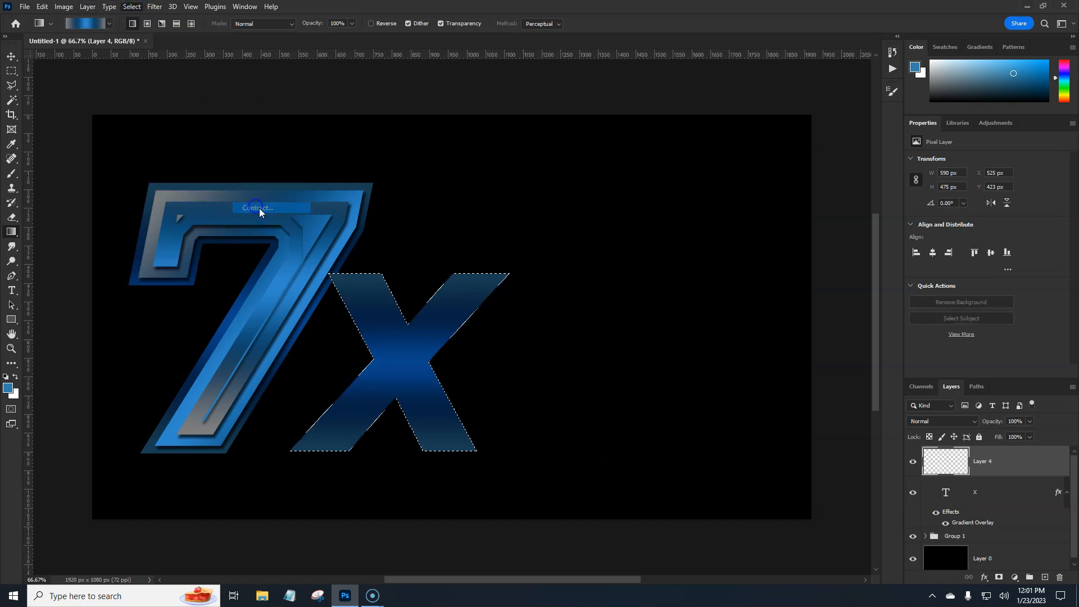
{"action": "type", "text": "15"}
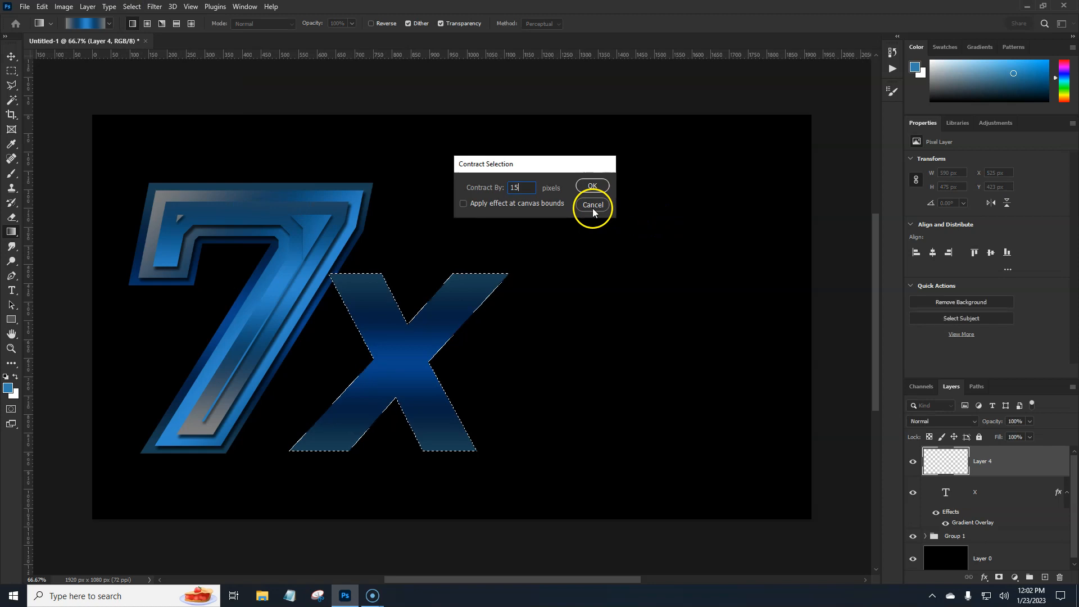
{"action": "key", "text": "Return"}
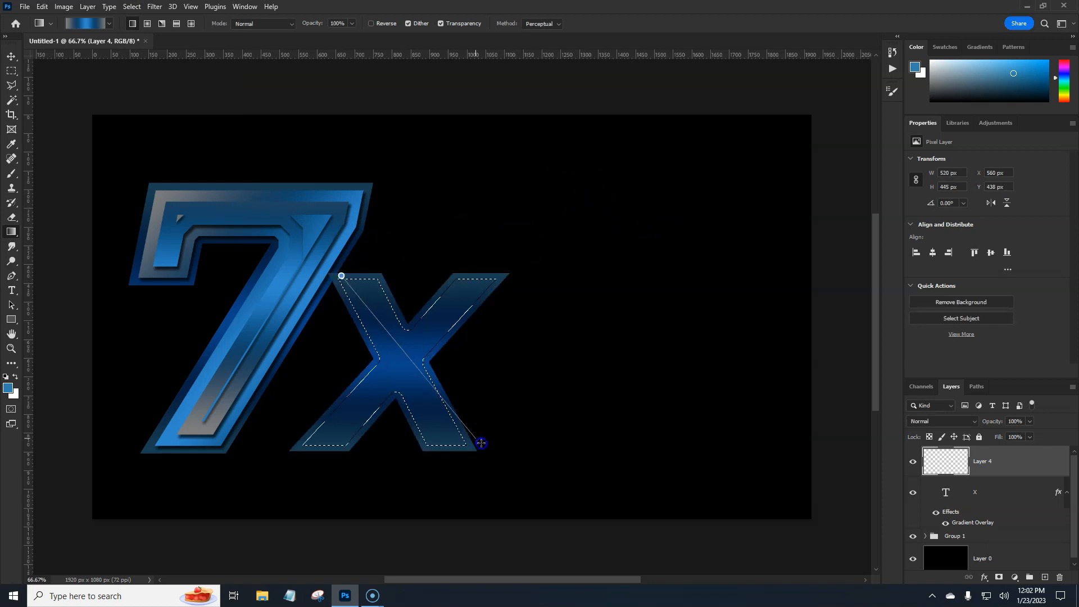
{"action": "left_click_drag", "start_coordinate": [318, 252], "coordinate": [496, 460]}
{"action": "key", "text": "ctrl+d"}
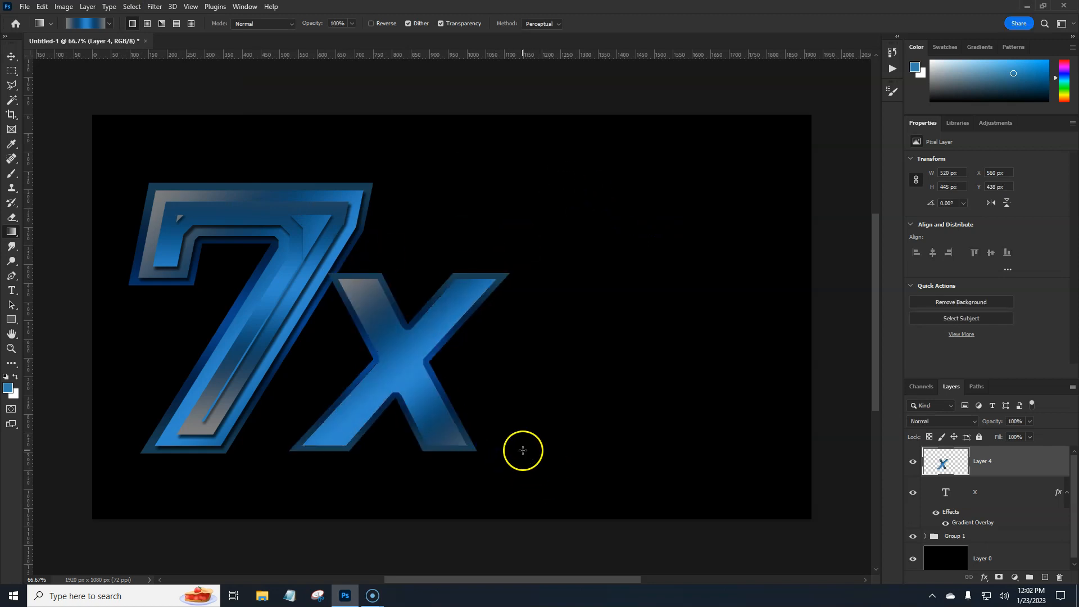
On a new layer, fill Layer 4's outline contracted by 15 pixels with a near-vertical blue gray gradient, gray at the X's bottom, and deselect
{"action": "left_click", "coordinate": [946, 462], "text": "ctrl"}
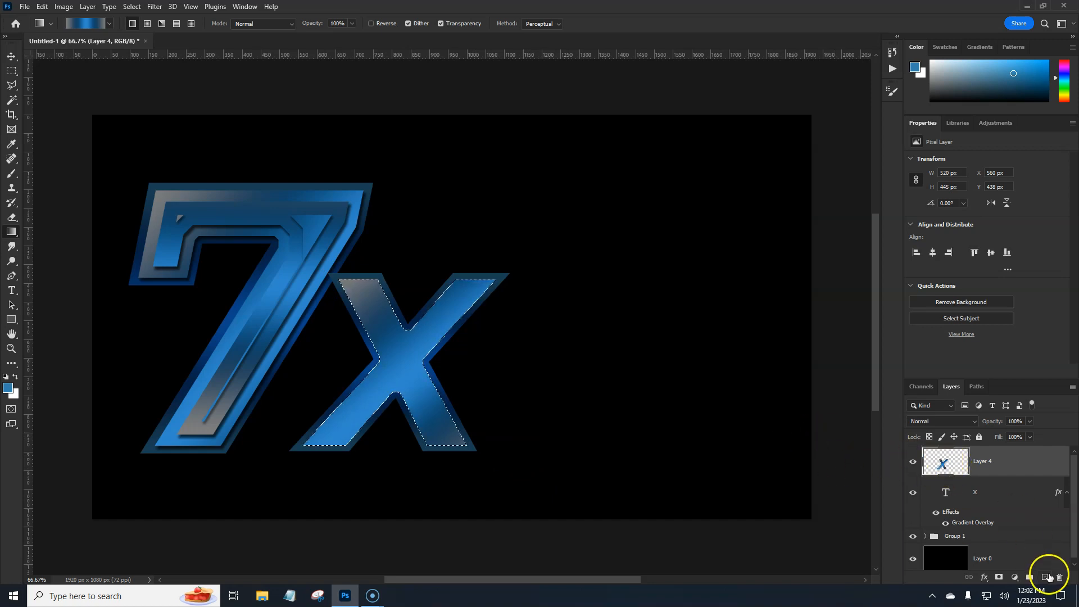
{"action": "left_click", "coordinate": [1044, 577]}
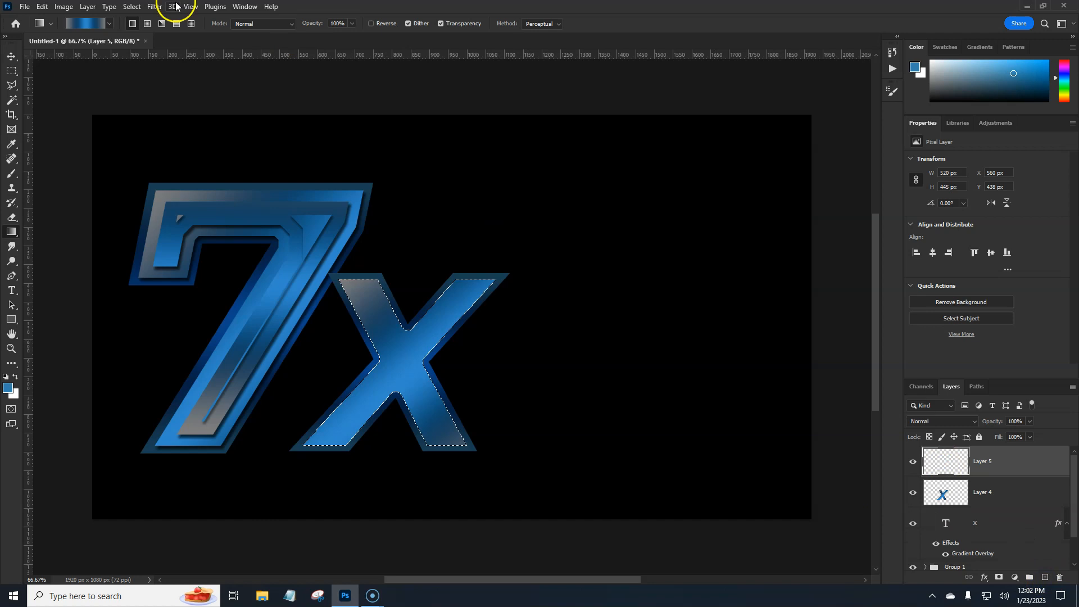
{"action": "left_click", "coordinate": [132, 7]}
{"action": "mouse_move", "coordinate": [157, 176]}
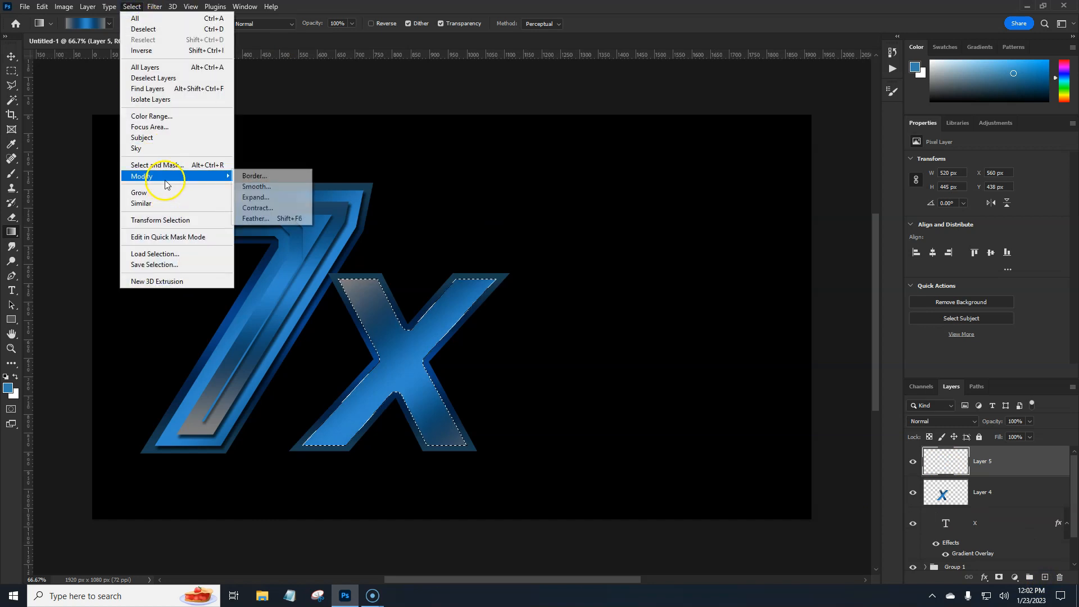
{"action": "left_click", "coordinate": [257, 209]}
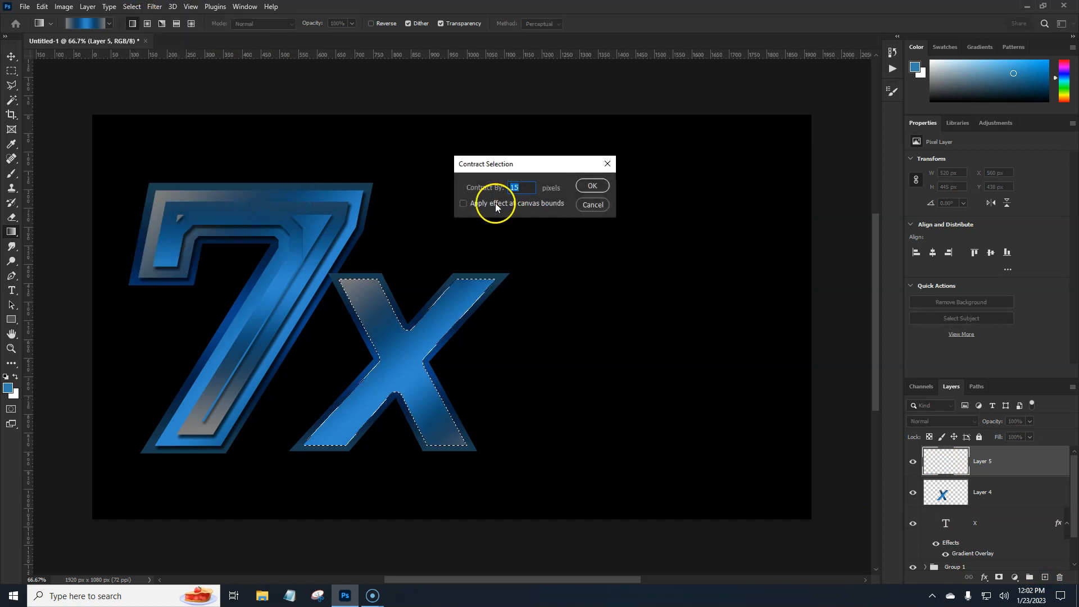
{"action": "key", "text": "Return"}
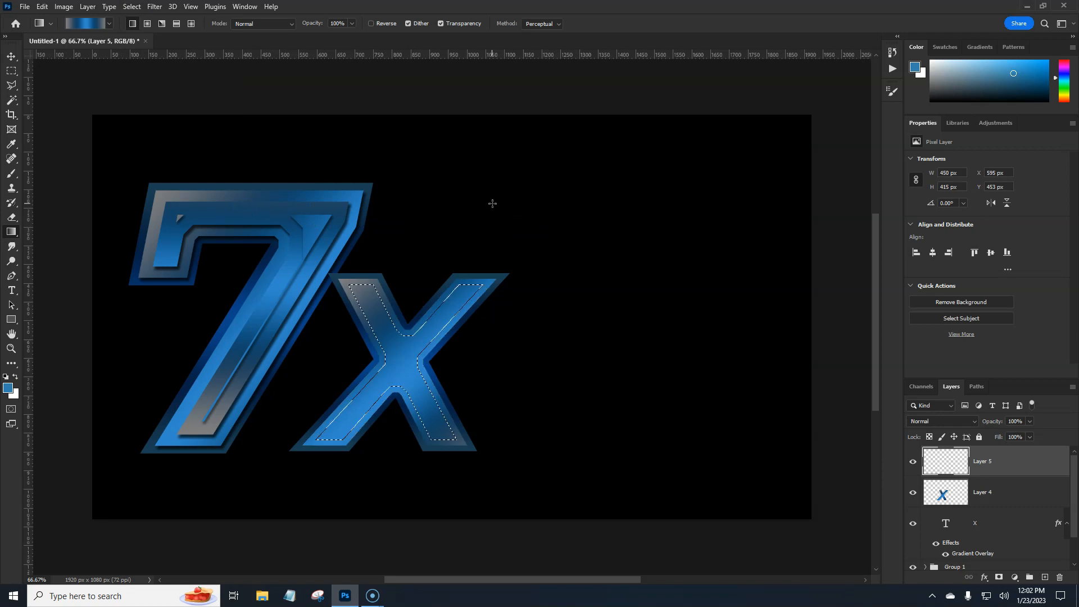
{"action": "left_click_drag", "start_coordinate": [396, 437], "coordinate": [408, 191]}
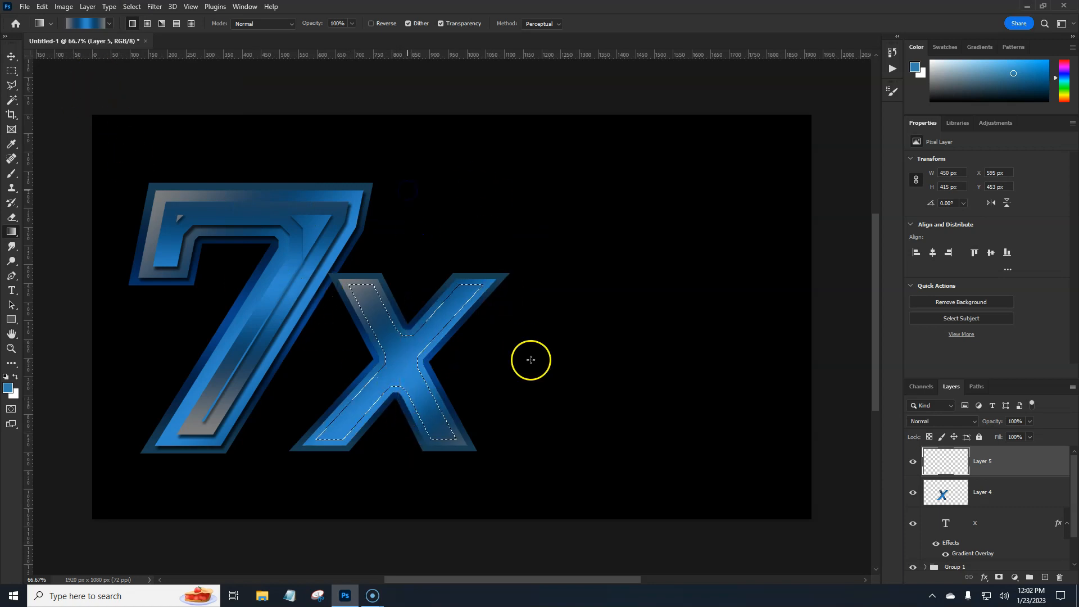
{"action": "key", "text": "ctrl+d"}
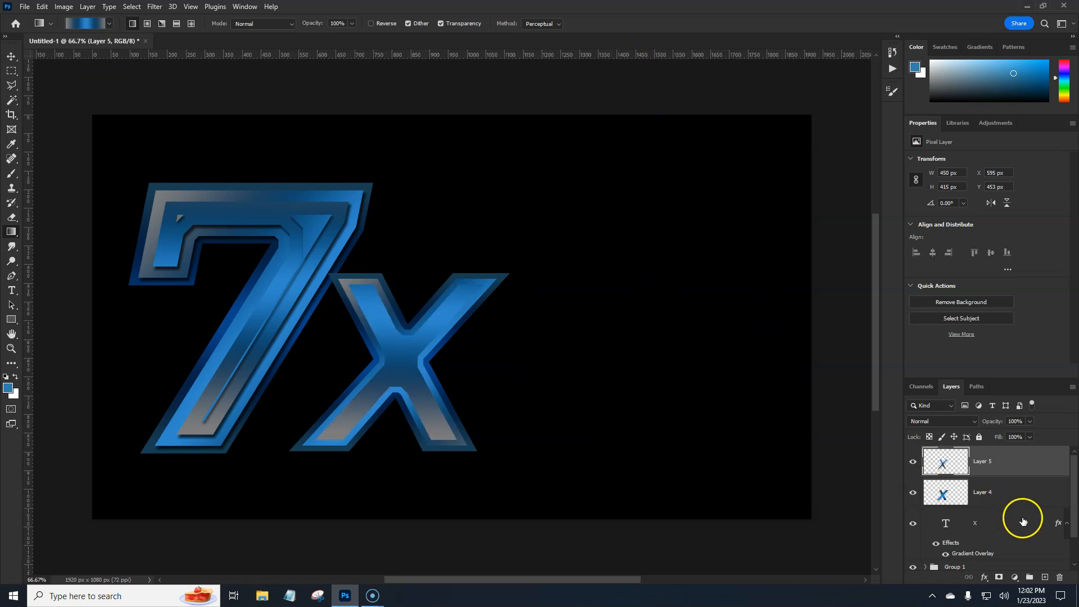
Add a Drop Shadow layer style to both gradient layers of the X, Layer 4 and Layer 5
{"action": "left_click", "coordinate": [1028, 494]}
{"action": "double_click", "coordinate": [1028, 494]}
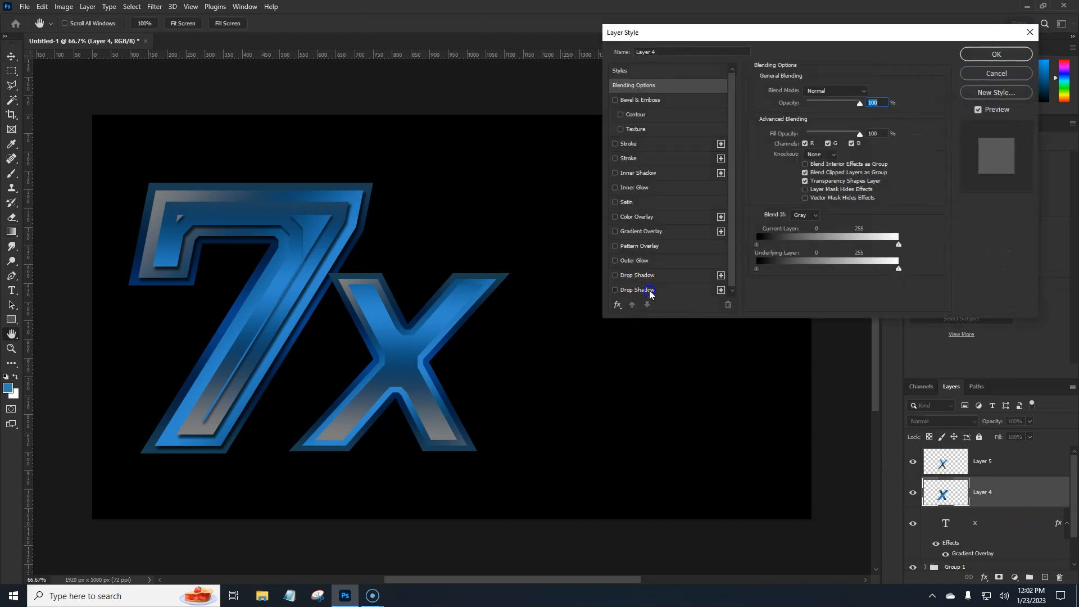
{"action": "left_click", "coordinate": [651, 291]}
{"action": "left_click", "coordinate": [997, 54]}
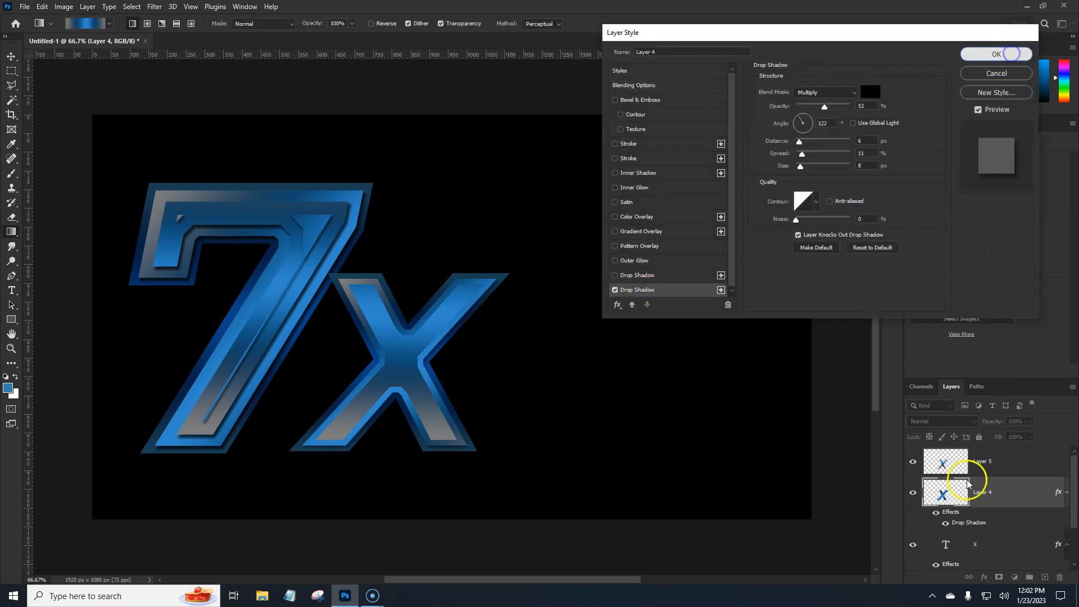
{"action": "left_click", "coordinate": [1020, 462]}
{"action": "double_click", "coordinate": [1020, 462]}
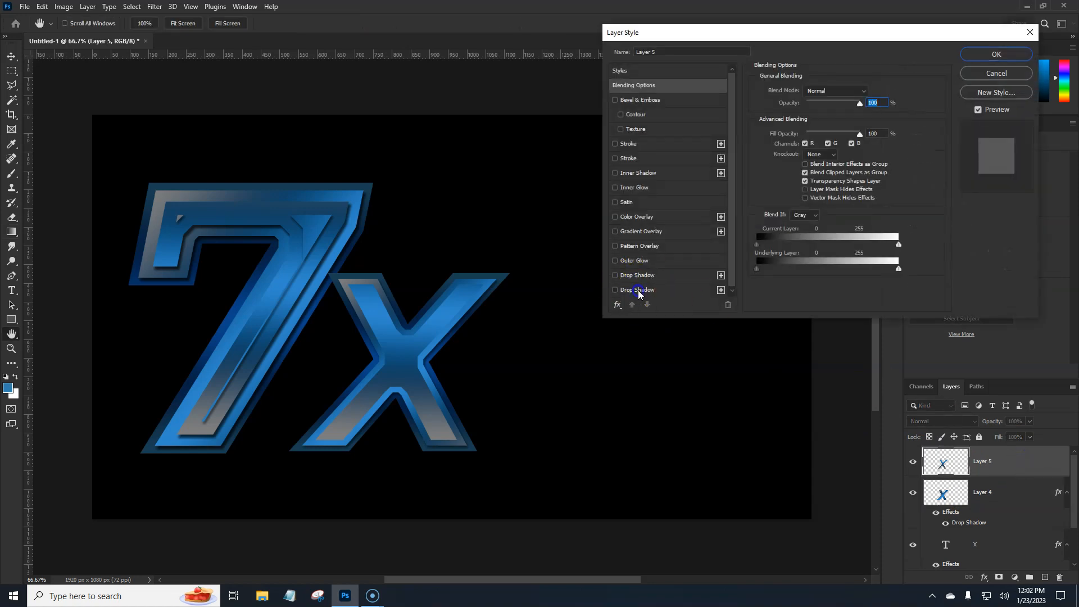
{"action": "left_click", "coordinate": [639, 291]}
{"action": "left_click", "coordinate": [979, 54]}
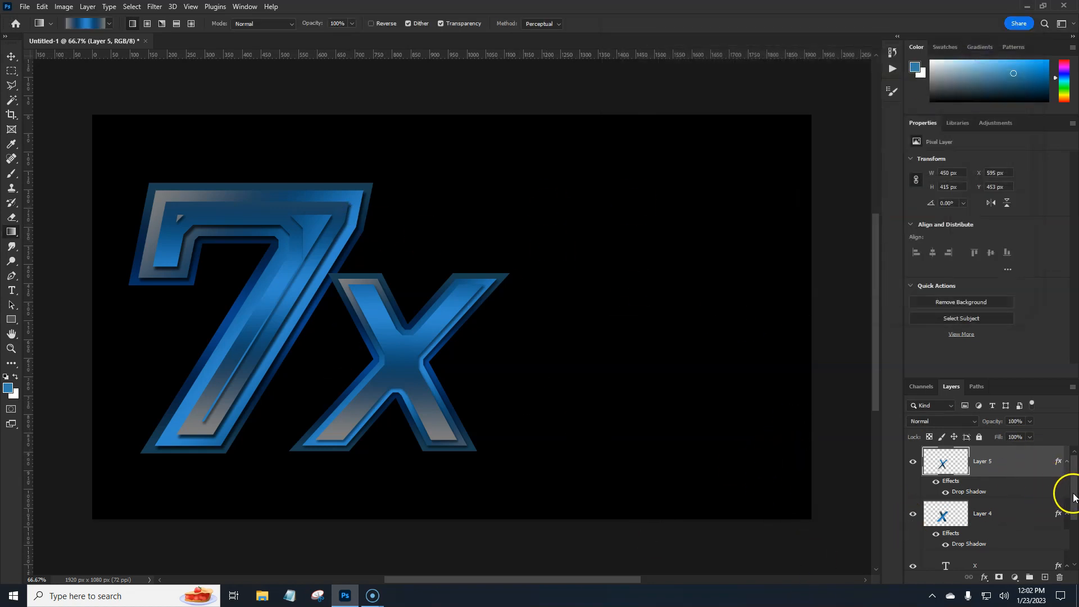
Group the X text layer with its two gradient layers, and nest that group with the 7's group in one parent group
{"action": "left_click_drag", "start_coordinate": [1073, 495], "coordinate": [1075, 532]}
{"action": "left_click", "coordinate": [1021, 498], "text": "shift"}
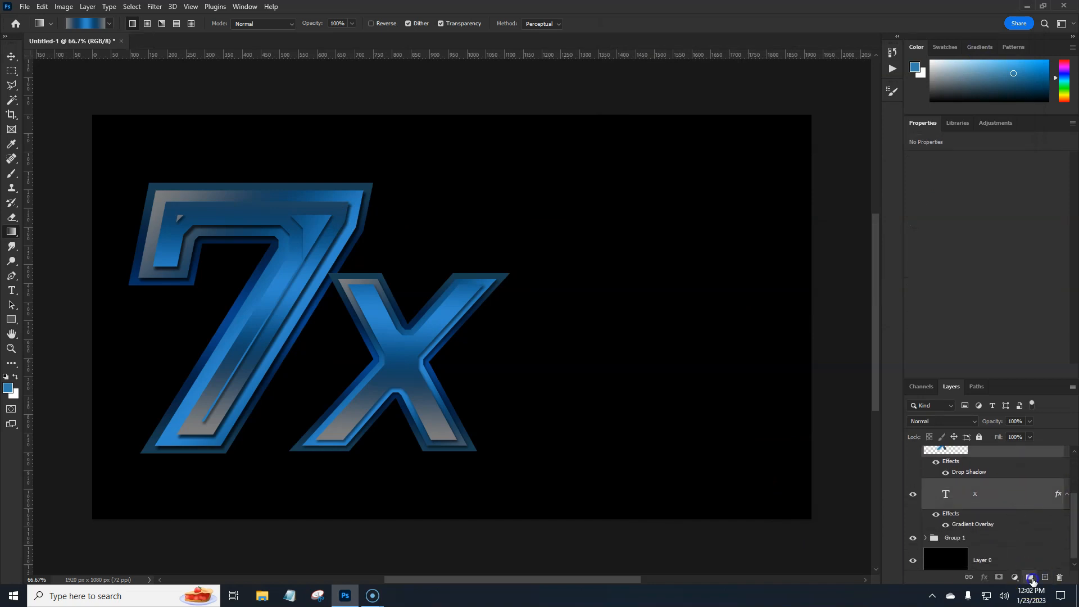
{"action": "left_click", "coordinate": [1031, 578]}
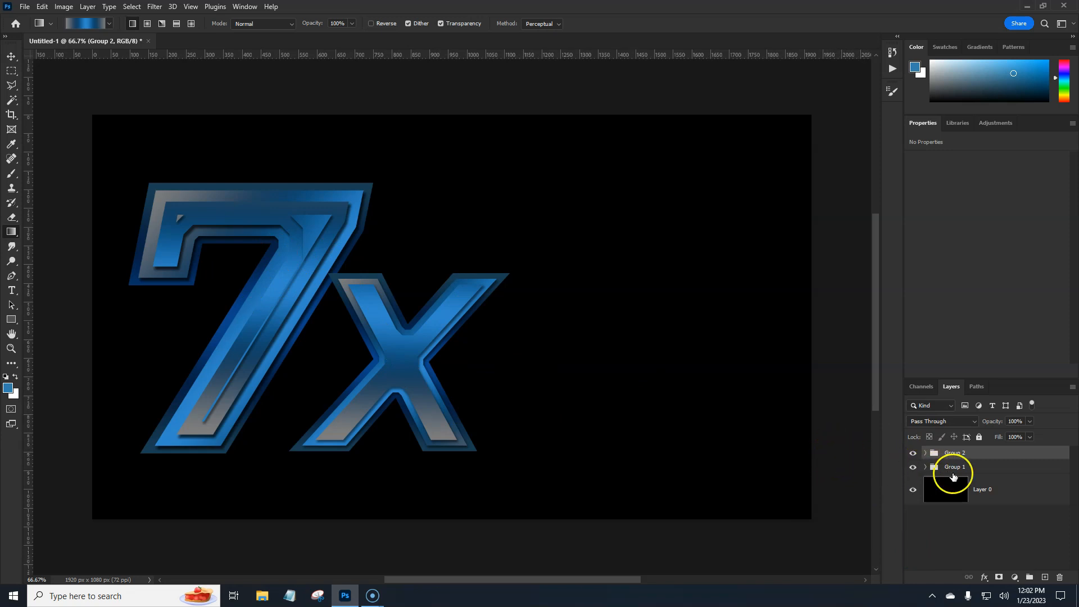
{"action": "left_click", "coordinate": [983, 466], "text": "shift"}
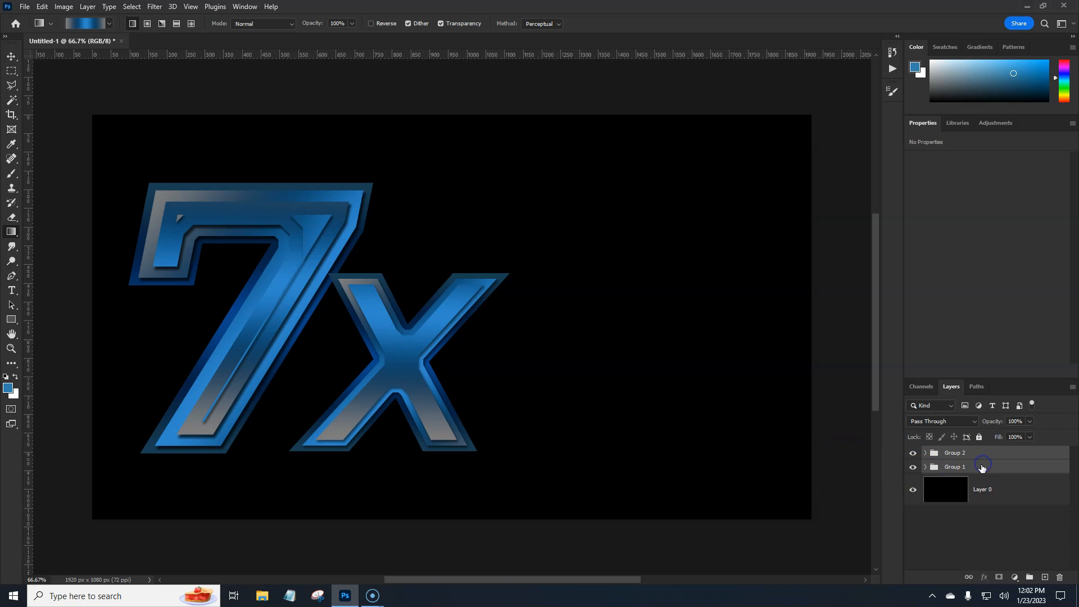
{"action": "left_click", "coordinate": [1029, 579]}
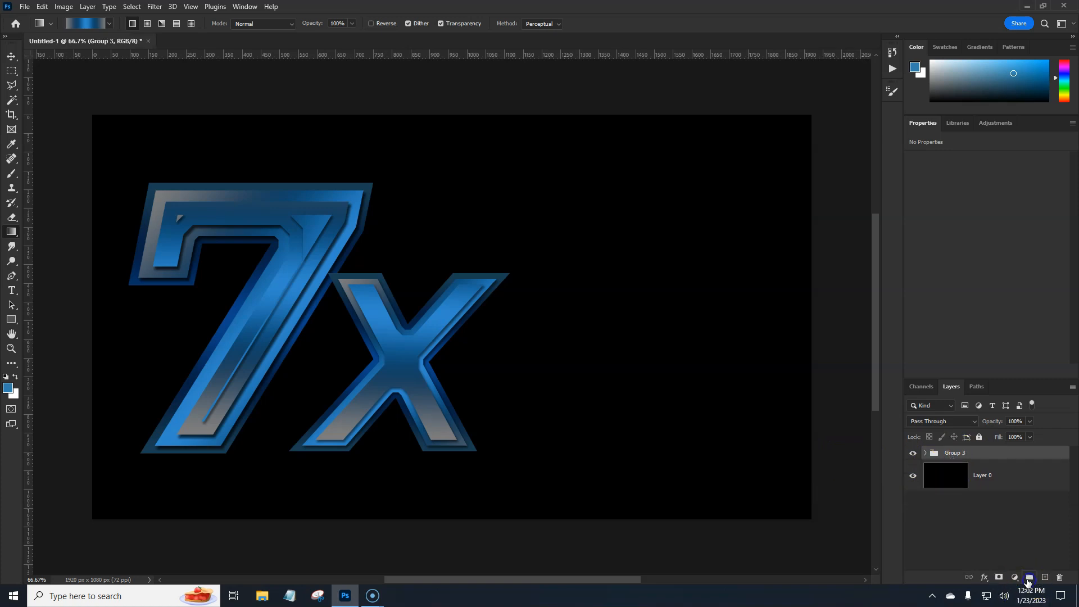
Add a 10 px outside Stroke to the combined 7X group, filled with the white, blue and dark blue linear gradient at 90°
{"action": "double_click", "coordinate": [1008, 455]}
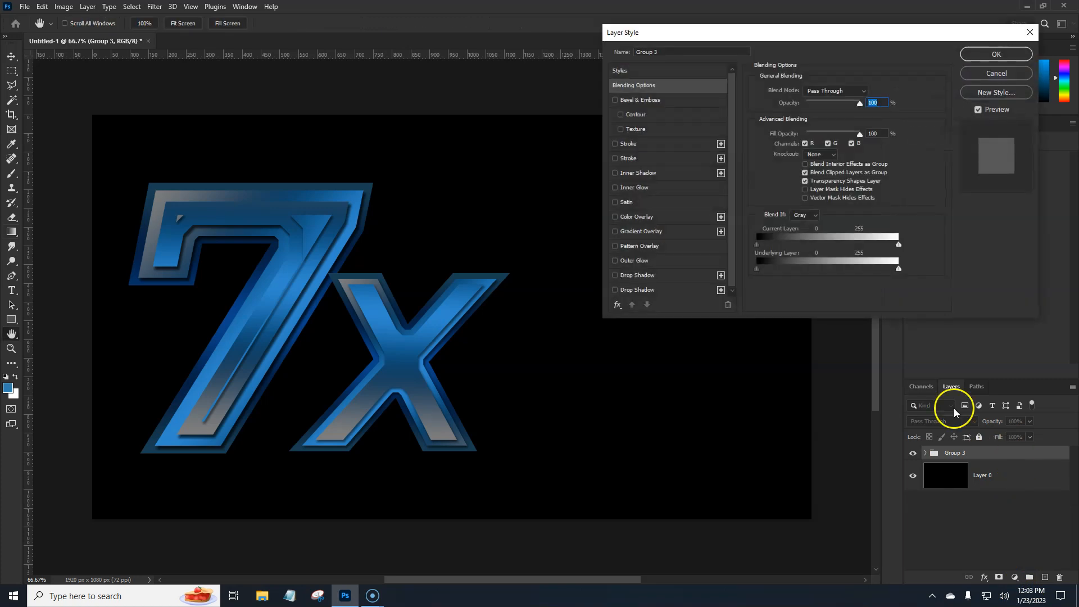
{"action": "left_click", "coordinate": [653, 162]}
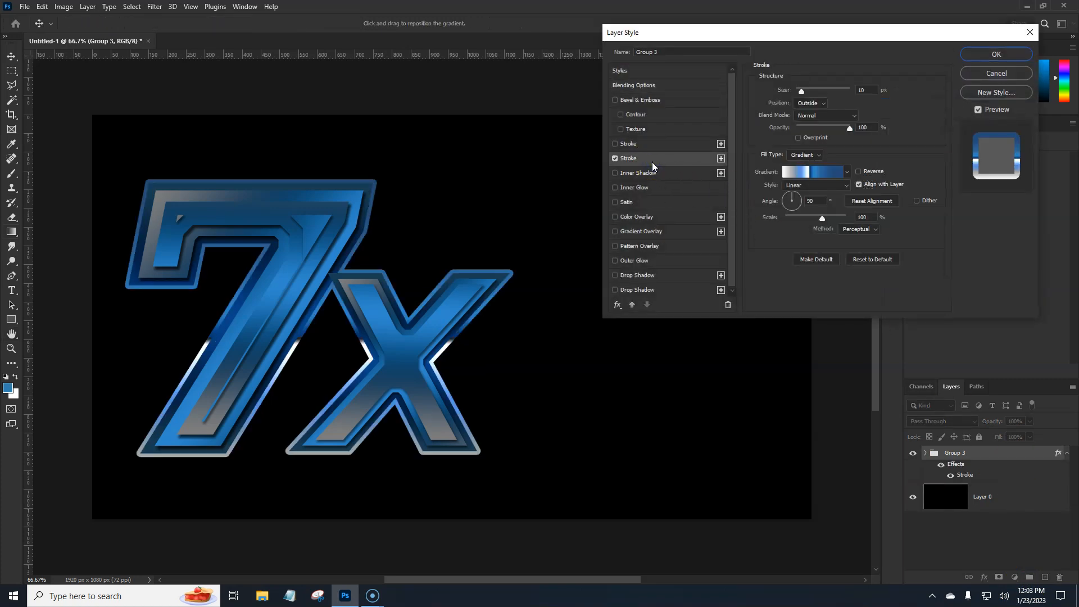
{"action": "left_click", "coordinate": [815, 174]}
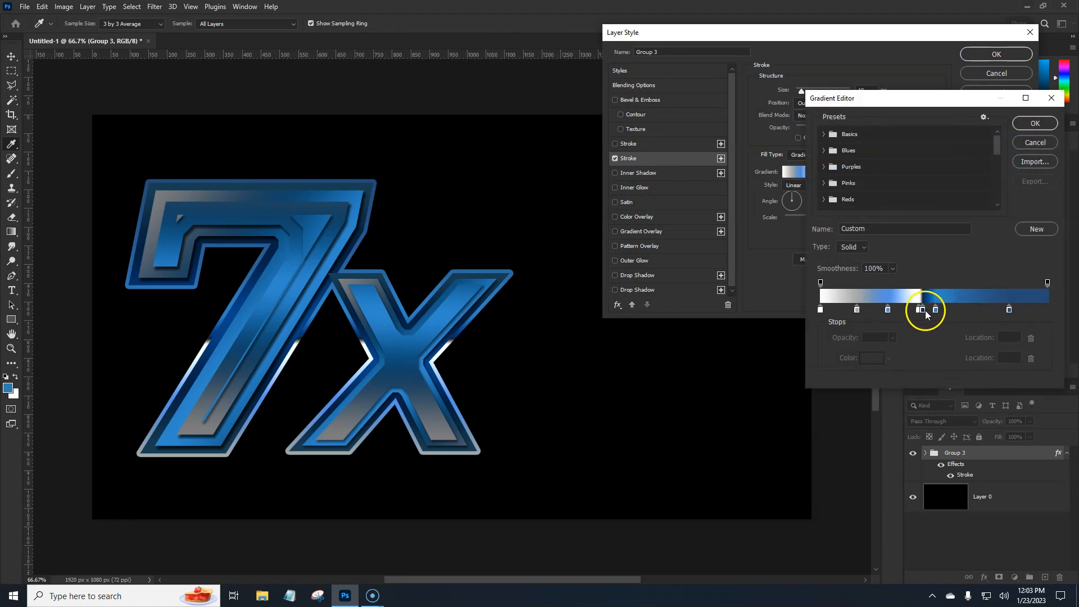
{"action": "left_click", "coordinate": [1029, 127]}
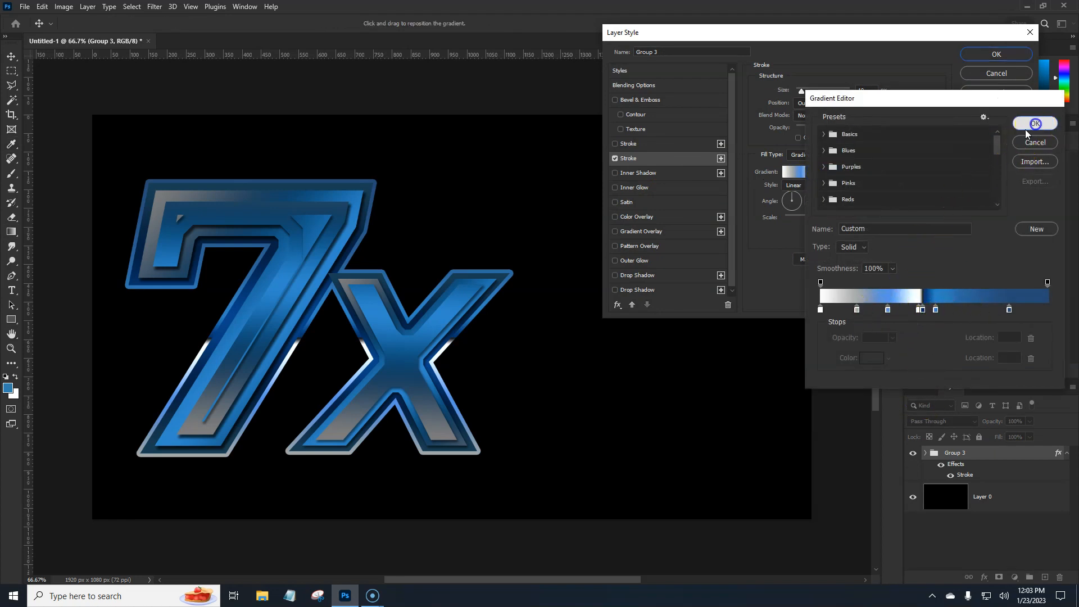
Add a second outside Stroke of 7 px in solid black above the gradient stroke and apply the group's layer style
{"action": "left_click", "coordinate": [629, 144]}
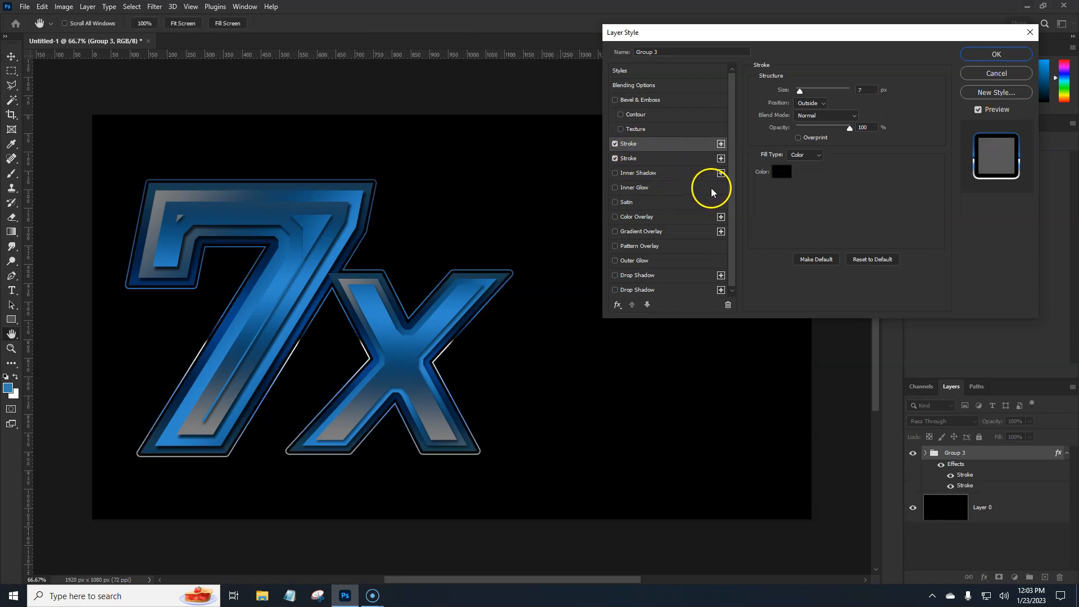
{"action": "left_click", "coordinate": [995, 53]}
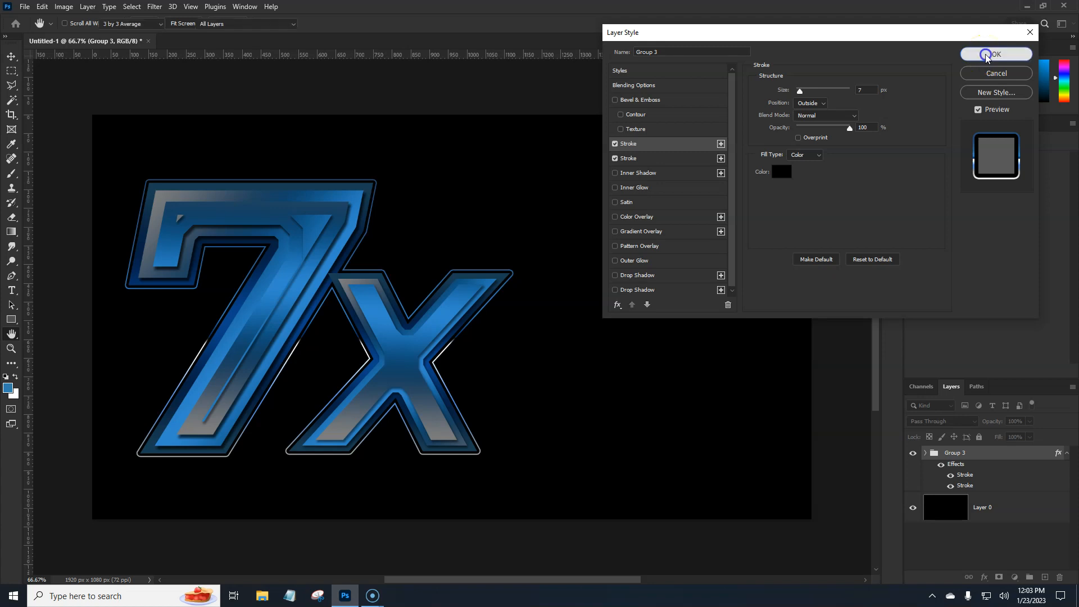
{"action": "key", "text": "g"}
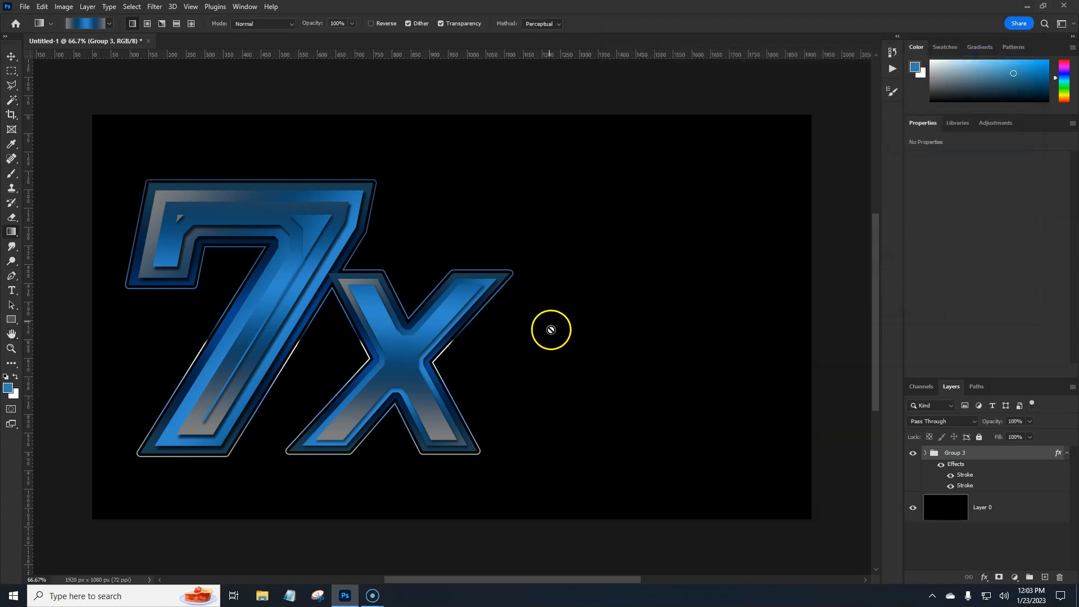